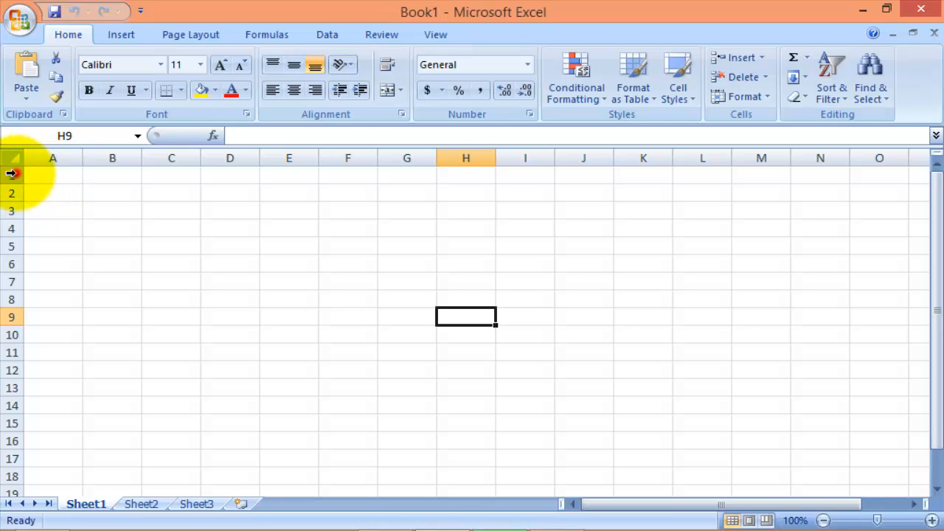
Step: Select entire rows 1, 3, 6 and 7 one at a time, followed by entire columns B, C and D
{"action": "left_click", "coordinate": [13, 176]}
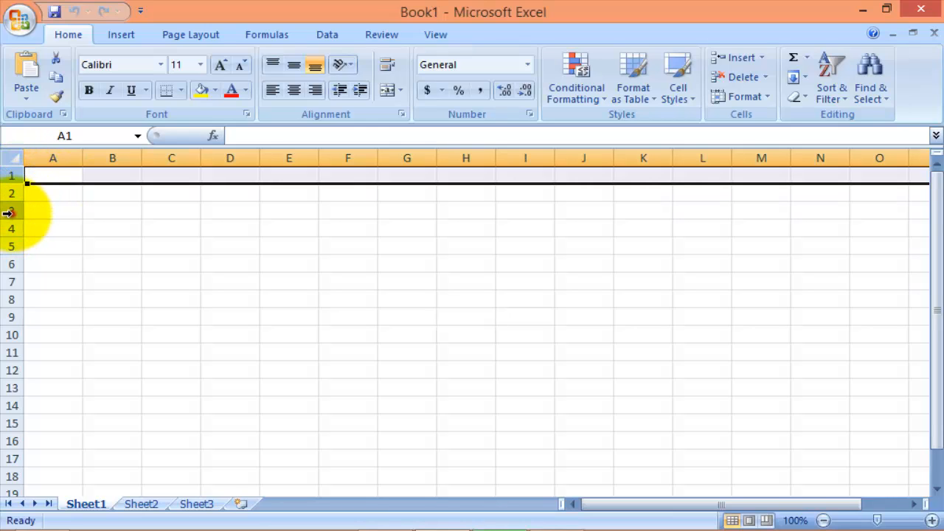
{"action": "left_click", "coordinate": [9, 212]}
{"action": "left_click", "coordinate": [9, 264]}
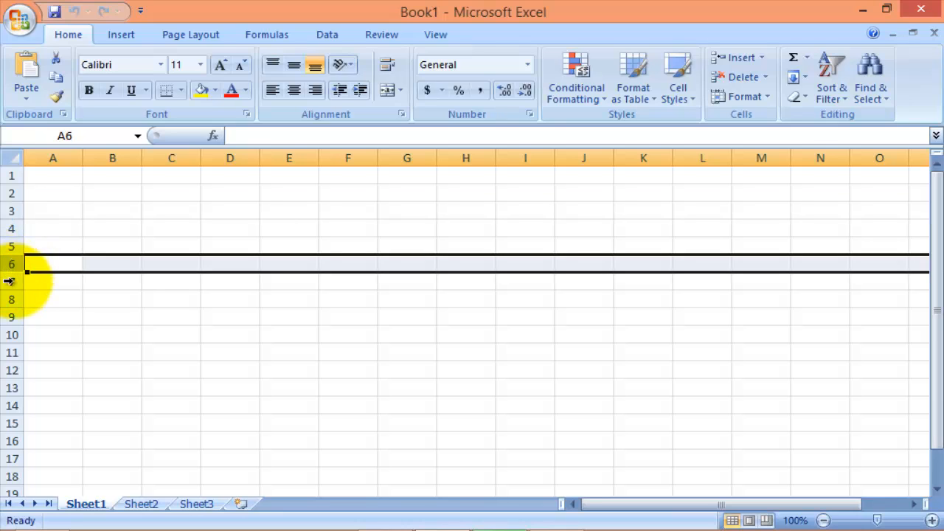
{"action": "left_click", "coordinate": [12, 281]}
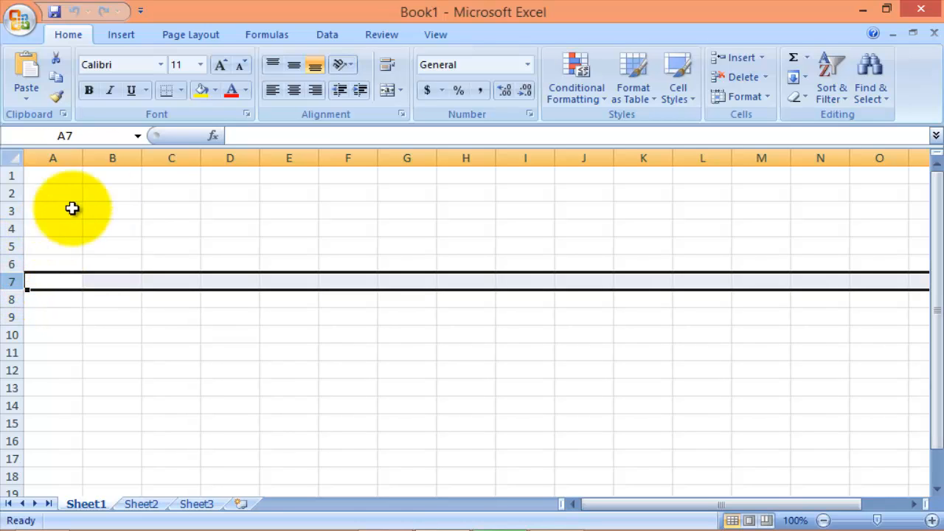
{"action": "left_click", "coordinate": [122, 153]}
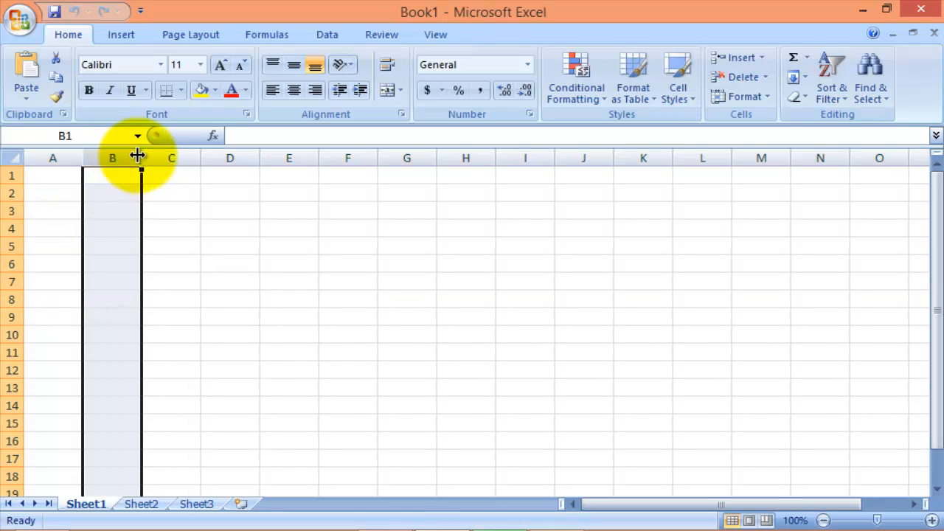
{"action": "left_click", "coordinate": [162, 156]}
{"action": "left_click", "coordinate": [217, 159]}
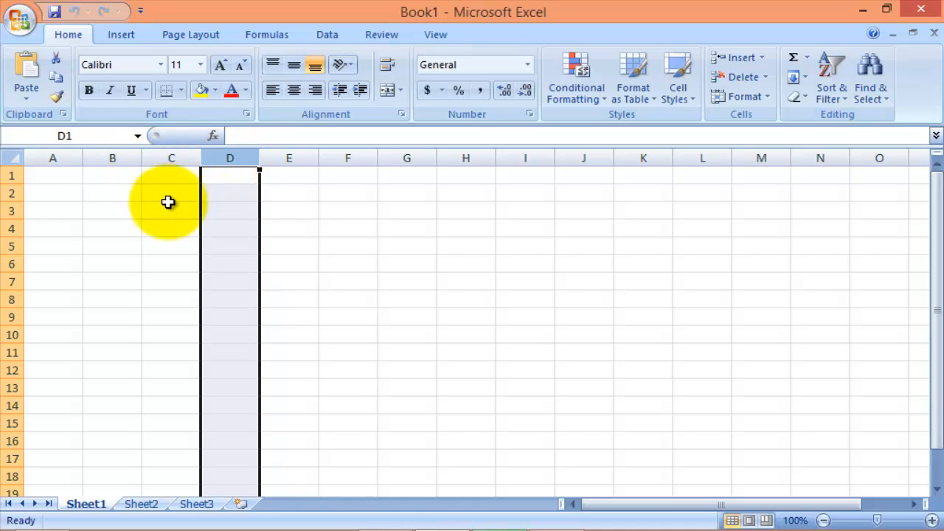
Step: Select the single cells B2, C4, C6, B6 and B8 one after another, returning to C6
{"action": "left_click", "coordinate": [112, 196]}
{"action": "left_click", "coordinate": [171, 228]}
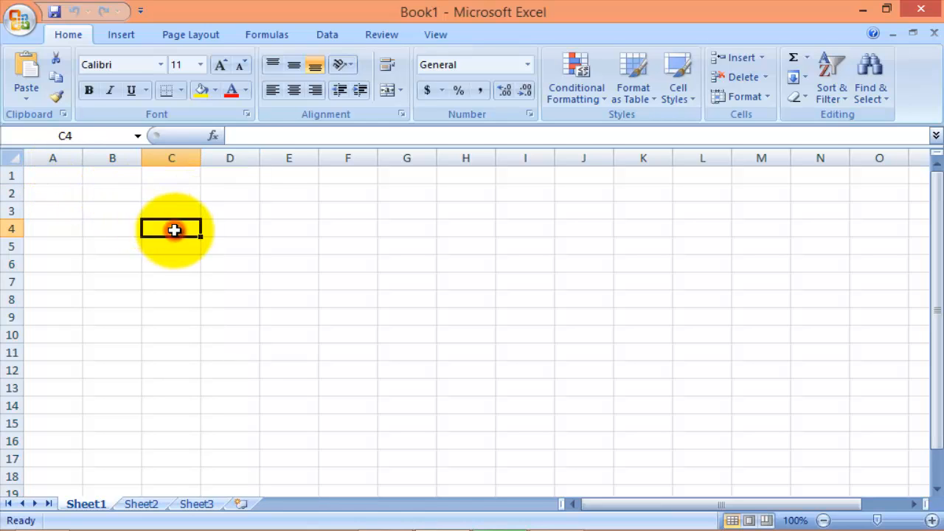
{"action": "left_click", "coordinate": [183, 262]}
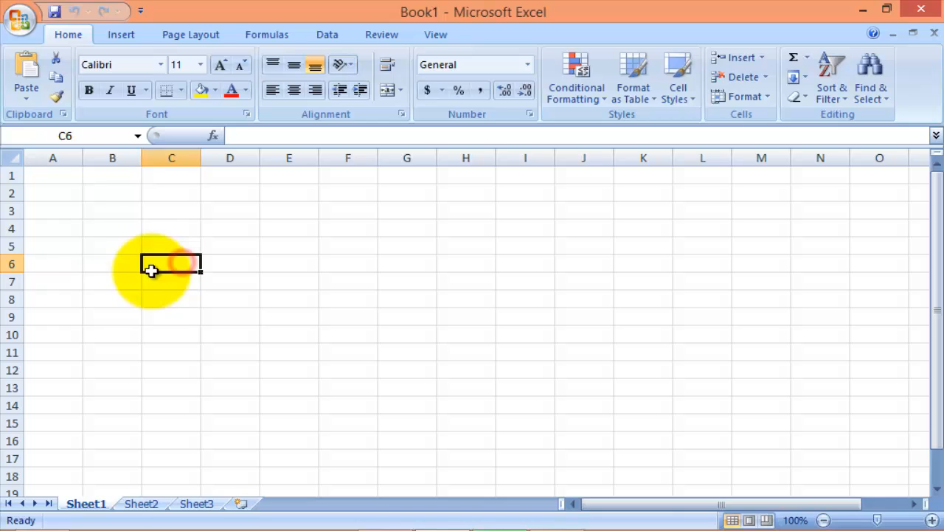
{"action": "left_click", "coordinate": [101, 266]}
{"action": "left_click", "coordinate": [127, 302]}
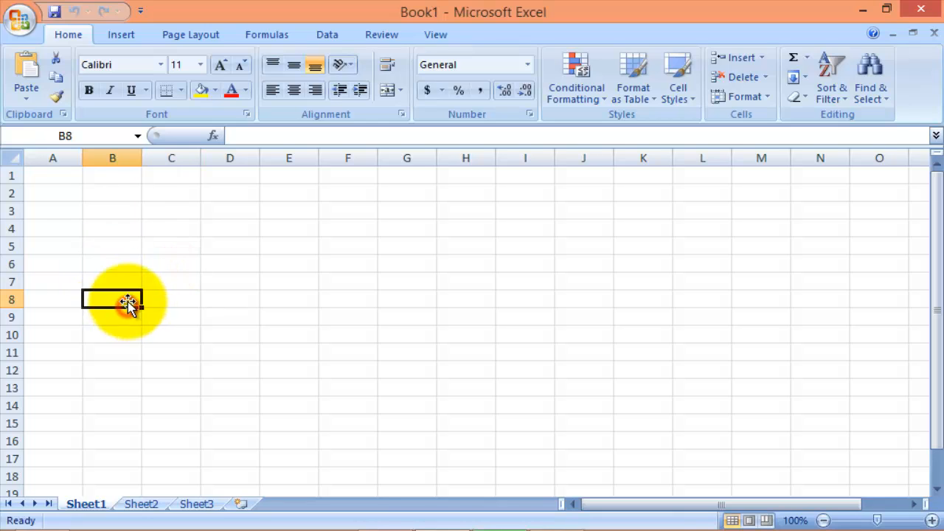
{"action": "left_click", "coordinate": [172, 266]}
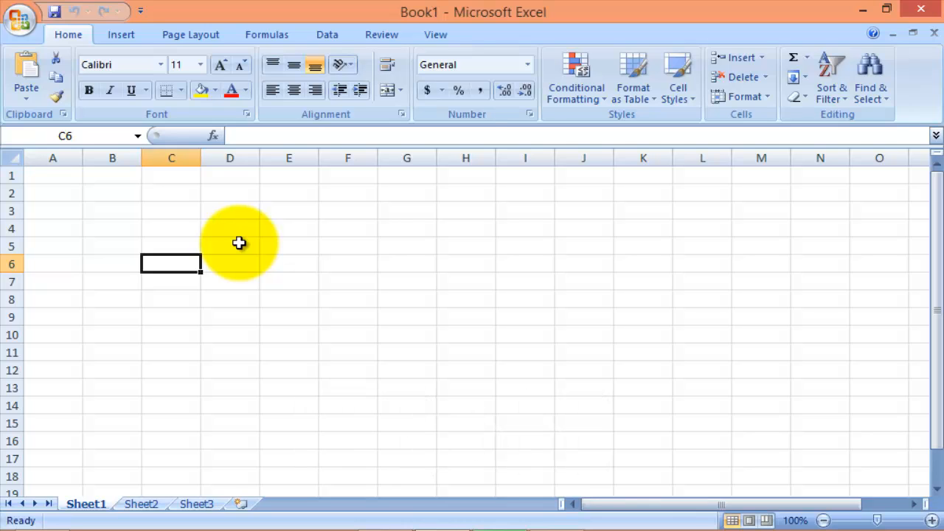
Step: Enter a list of four first names in cells C3 to C6, one name per cell
{"action": "left_click", "coordinate": [174, 214]}
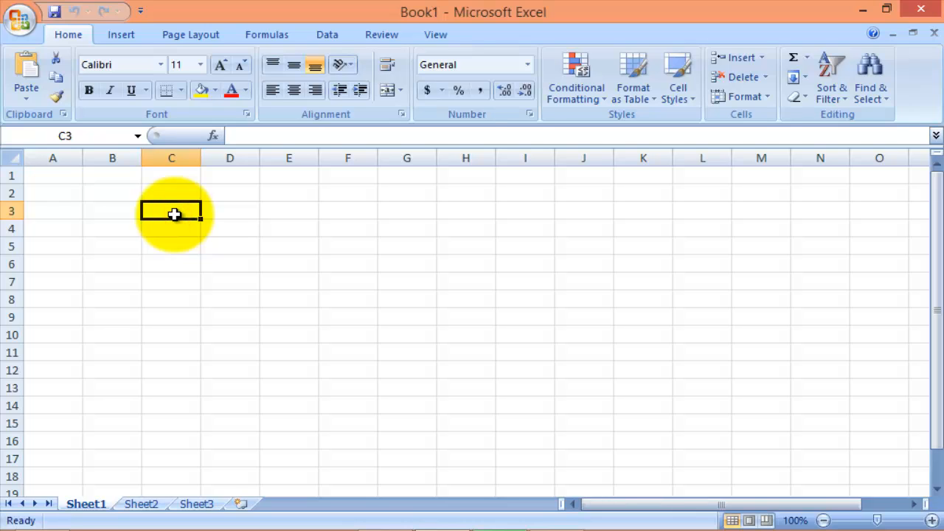
{"action": "type", "text": "Muhammad"}
{"action": "key", "text": "Return"}
{"action": "type", "text": "Babar"}
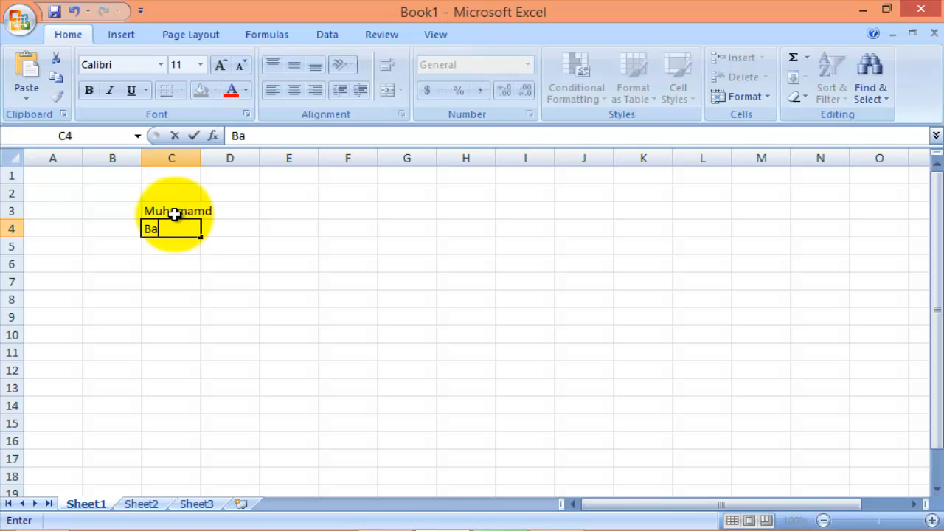
{"action": "key", "text": "Return"}
{"action": "type", "text": "Uam"}
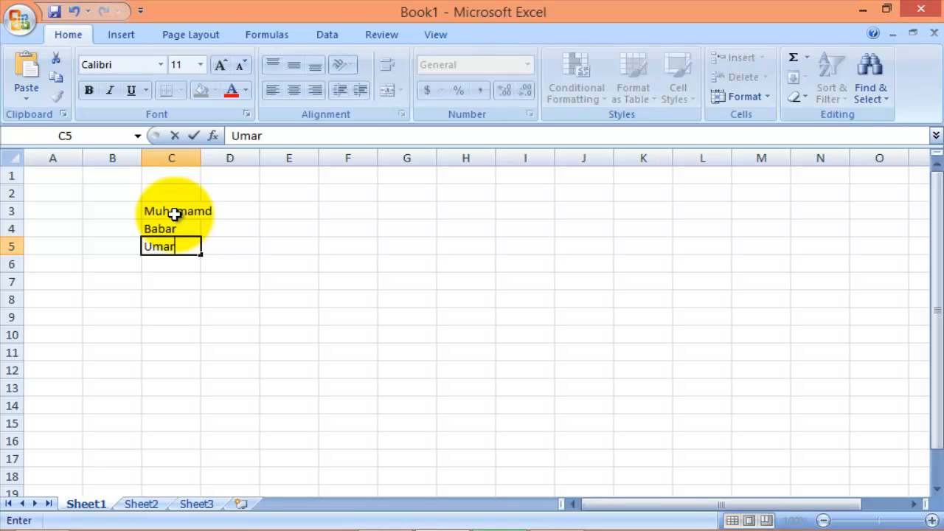
{"action": "key", "text": "Return"}
{"action": "type", "text": "Us"}
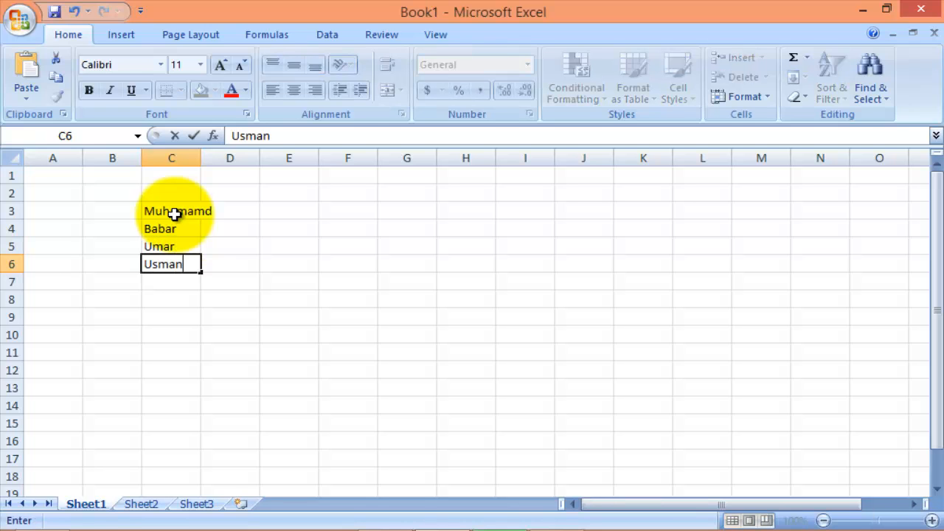
{"action": "type", "text": "man"}
Step: Retype the misspelled name in C3 correctly and widen column C to fit it
{"action": "left_click", "coordinate": [189, 211]}
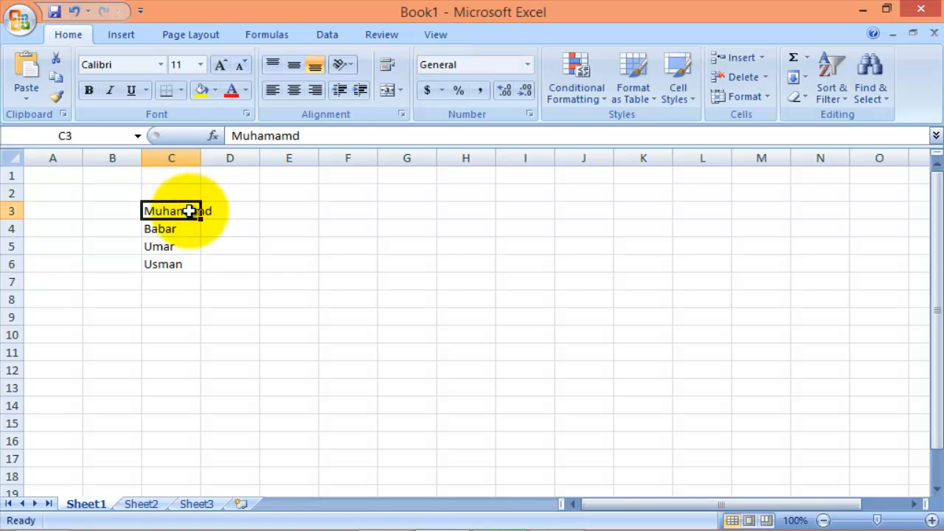
{"action": "key", "text": "Delete"}
{"action": "type", "text": "Muhammad"}
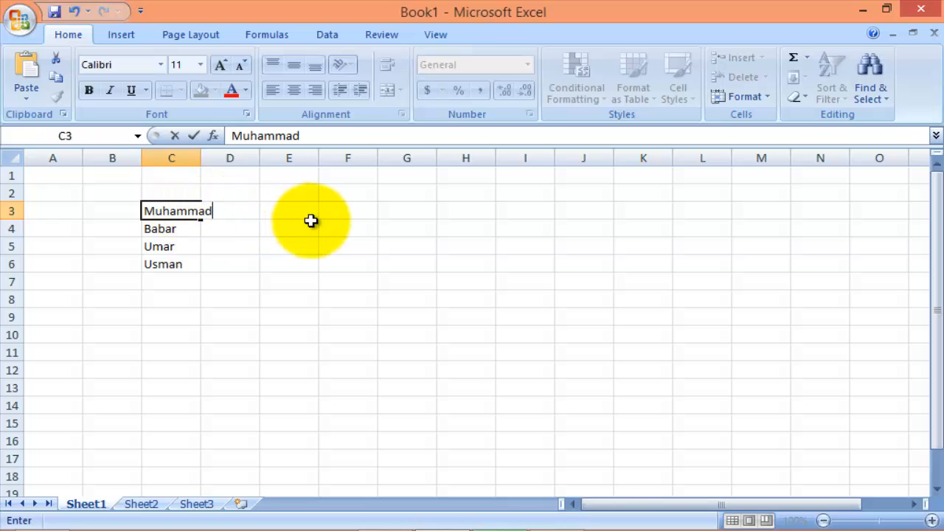
{"action": "left_click", "coordinate": [315, 224]}
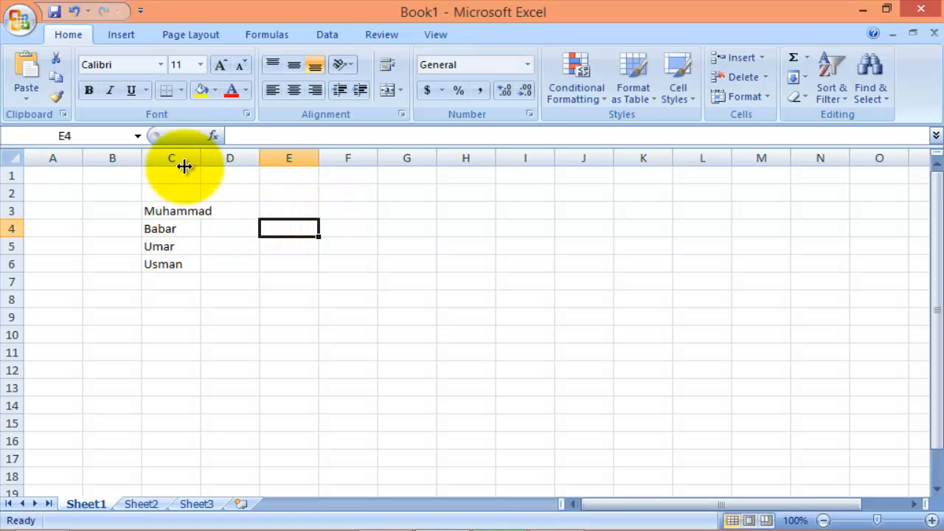
{"action": "left_click_drag", "start_coordinate": [200, 157], "coordinate": [219, 174]}
{"action": "left_click", "coordinate": [273, 234]}
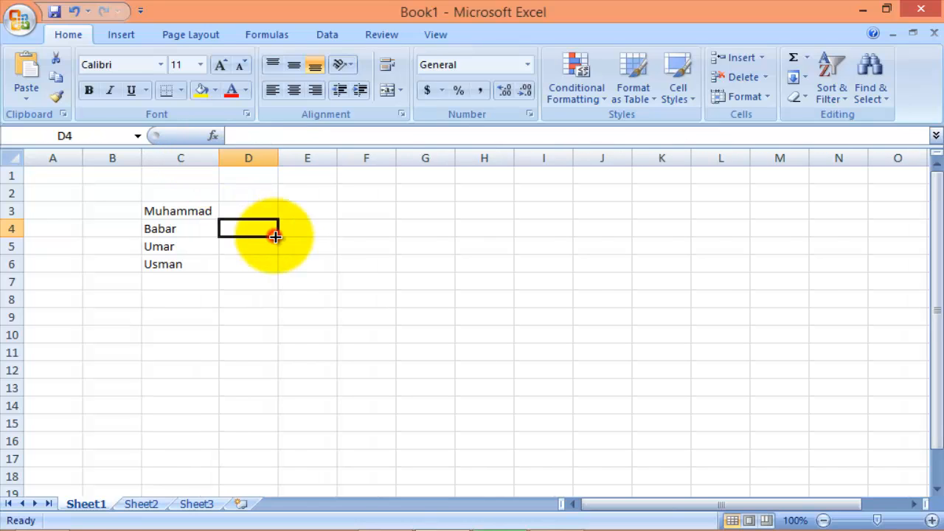
Step: Move the name in C5 to cell I5 by cutting and pasting it
{"action": "left_click", "coordinate": [169, 251]}
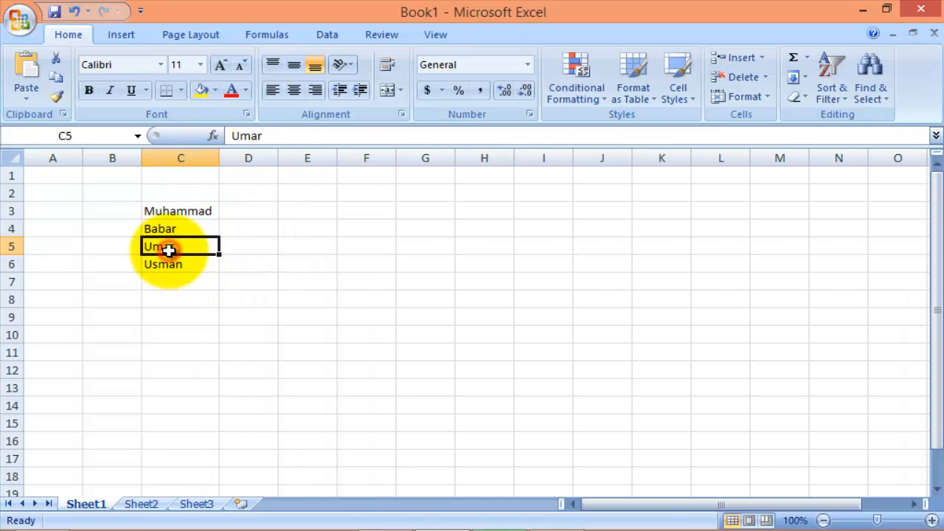
{"action": "left_click", "coordinate": [517, 249]}
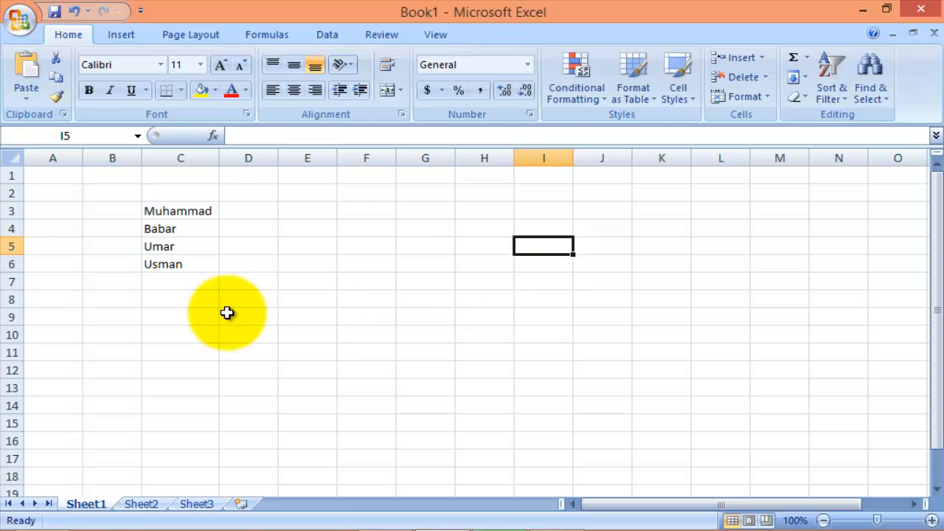
{"action": "left_click", "coordinate": [152, 248]}
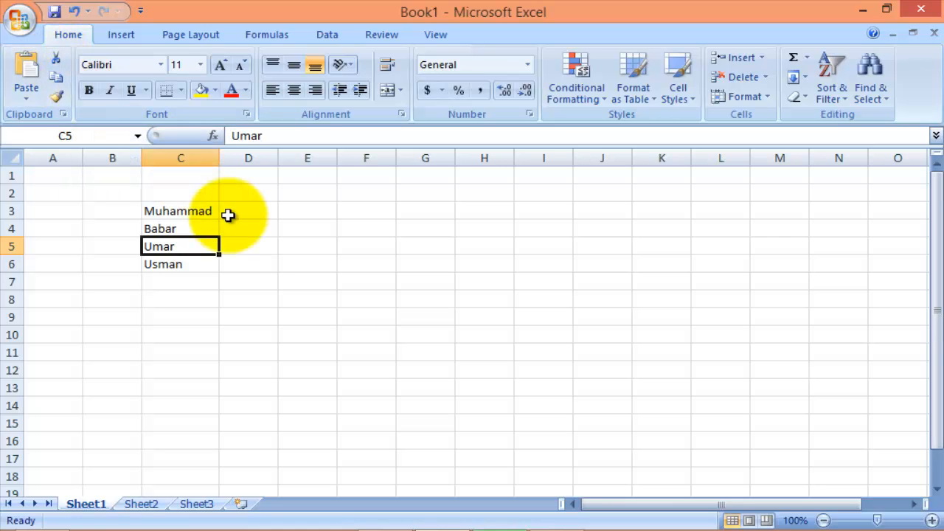
{"action": "left_click", "coordinate": [58, 69]}
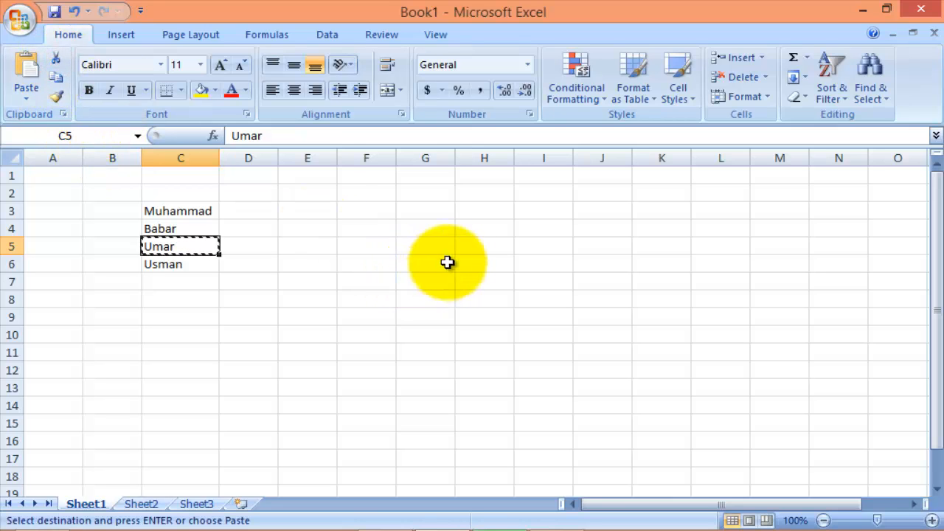
{"action": "left_click", "coordinate": [529, 246]}
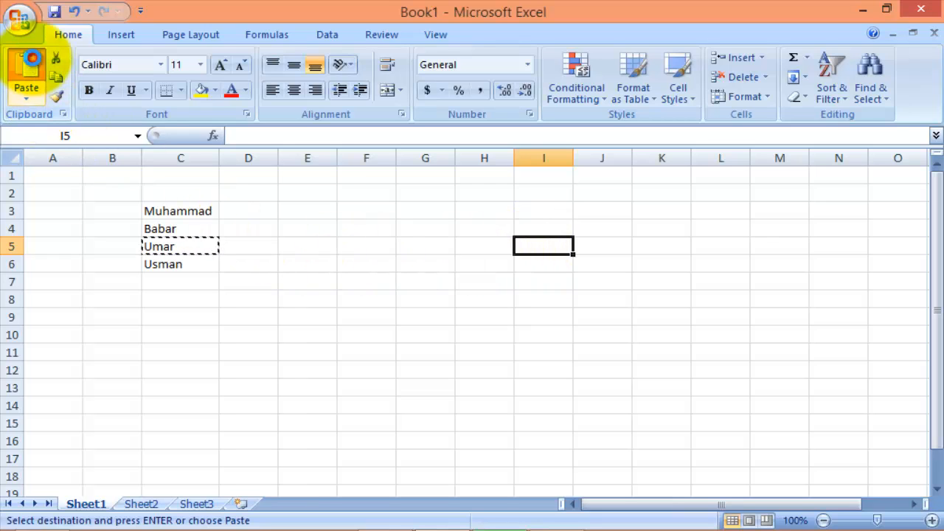
{"action": "left_click", "coordinate": [27, 68]}
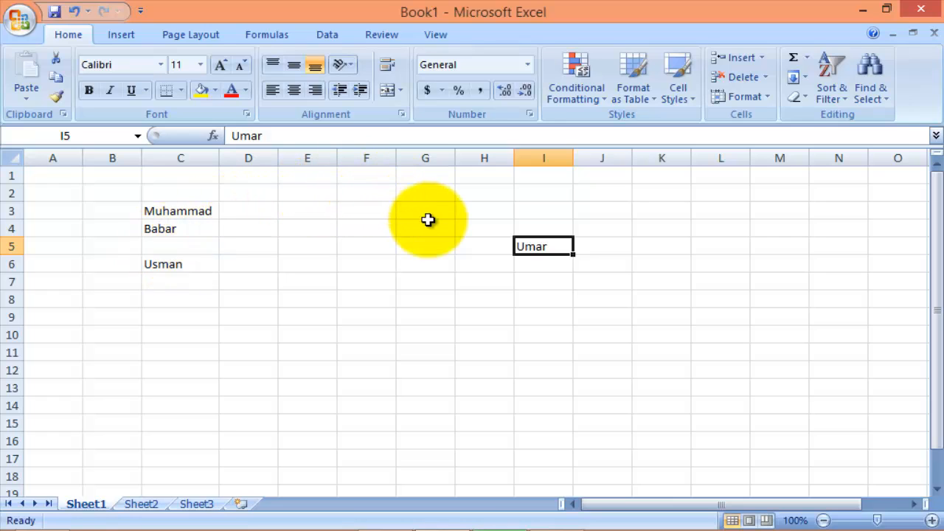
Step: Copy the name in C6 and paste it into cell G7
{"action": "left_click", "coordinate": [166, 264]}
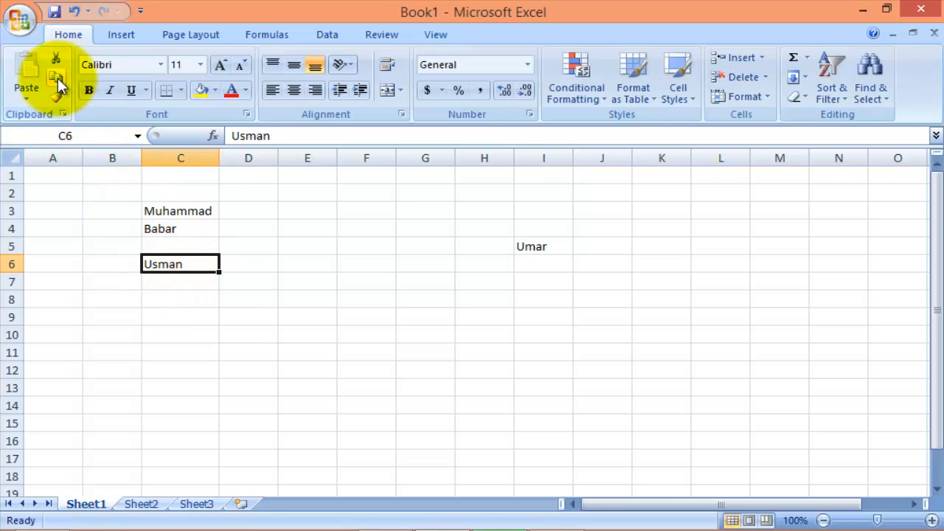
{"action": "key", "text": "ctrl+c"}
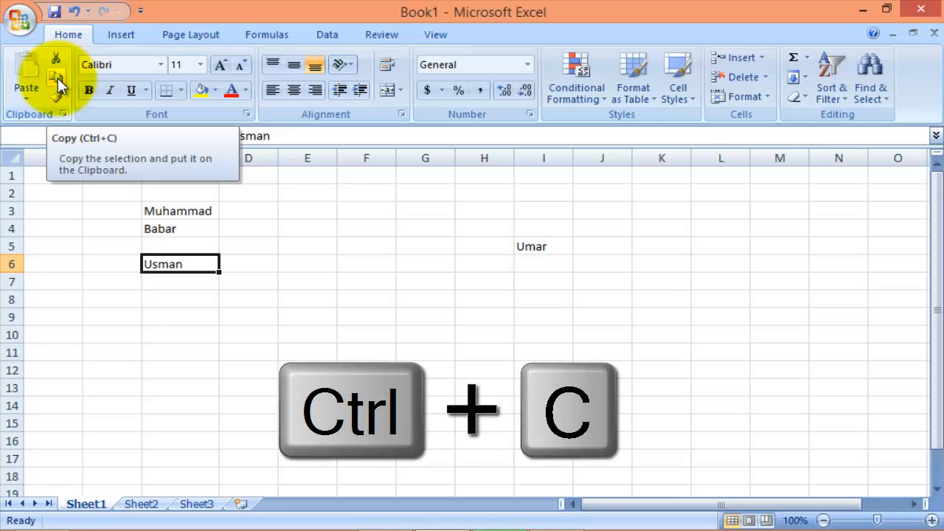
{"action": "left_click", "coordinate": [57, 77]}
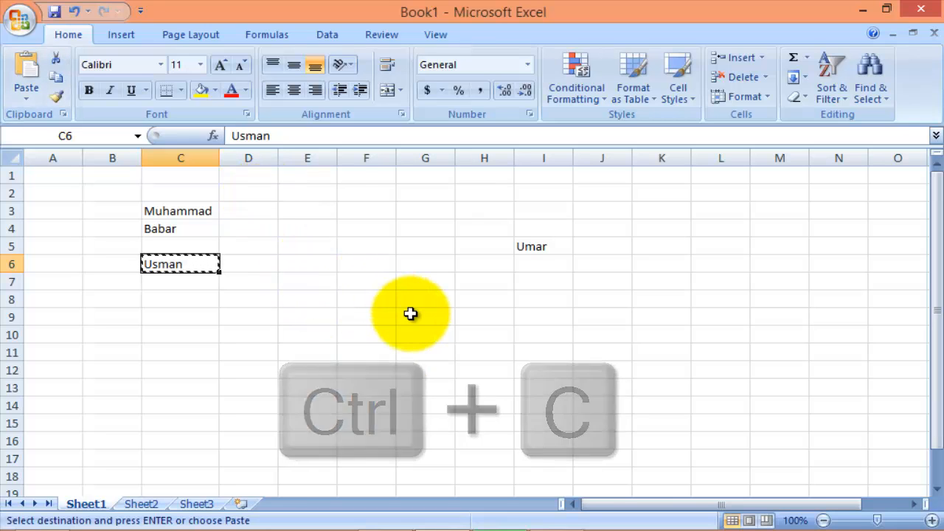
{"action": "left_click", "coordinate": [424, 279]}
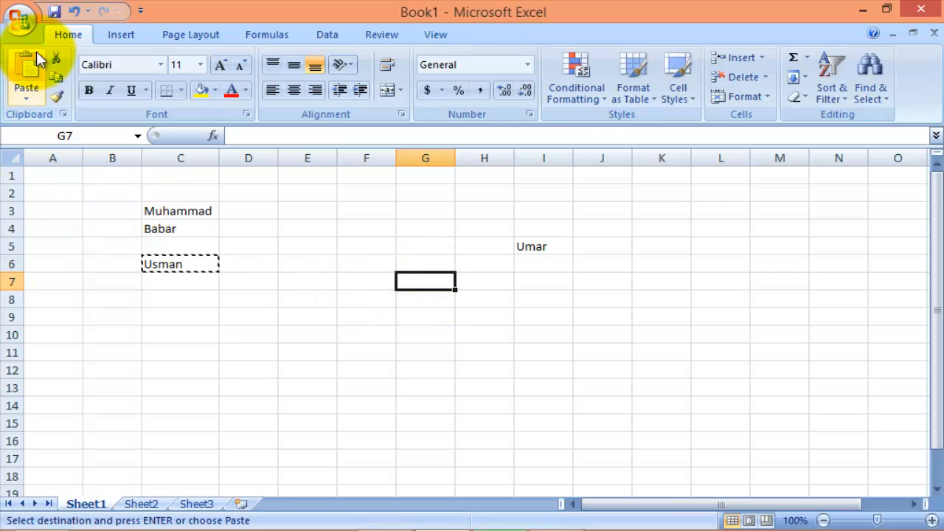
{"action": "key", "text": "ctrl+v"}
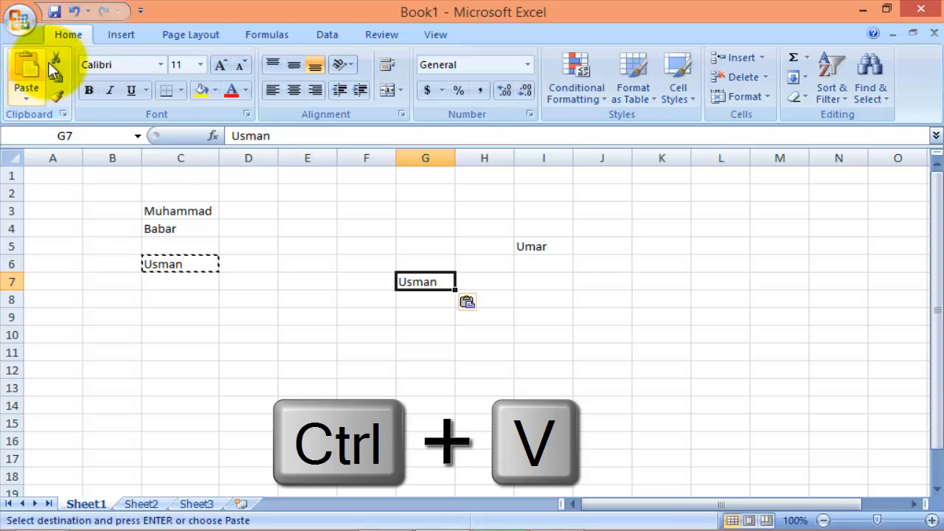
Step: Paste the copied name into cells G3, F5 and E8 as well
{"action": "left_click", "coordinate": [431, 207]}
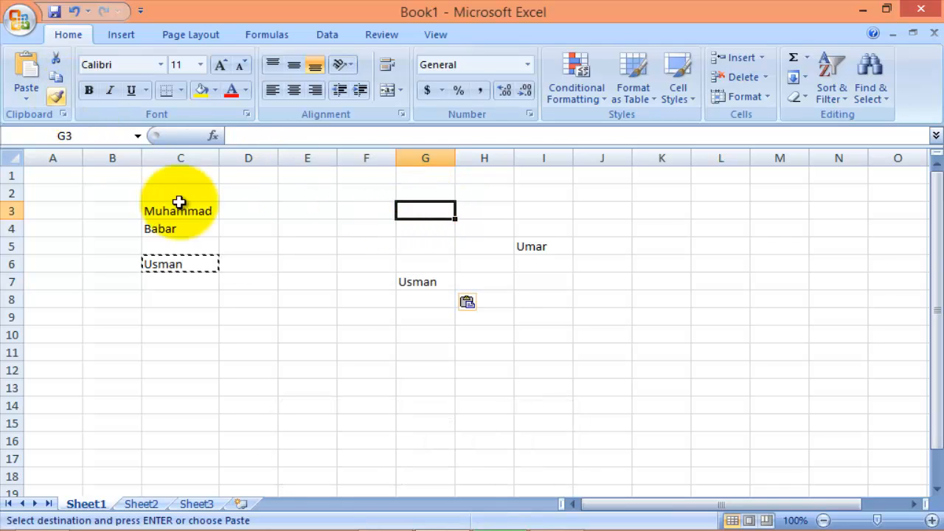
{"action": "left_click", "coordinate": [28, 68]}
{"action": "left_click", "coordinate": [347, 253]}
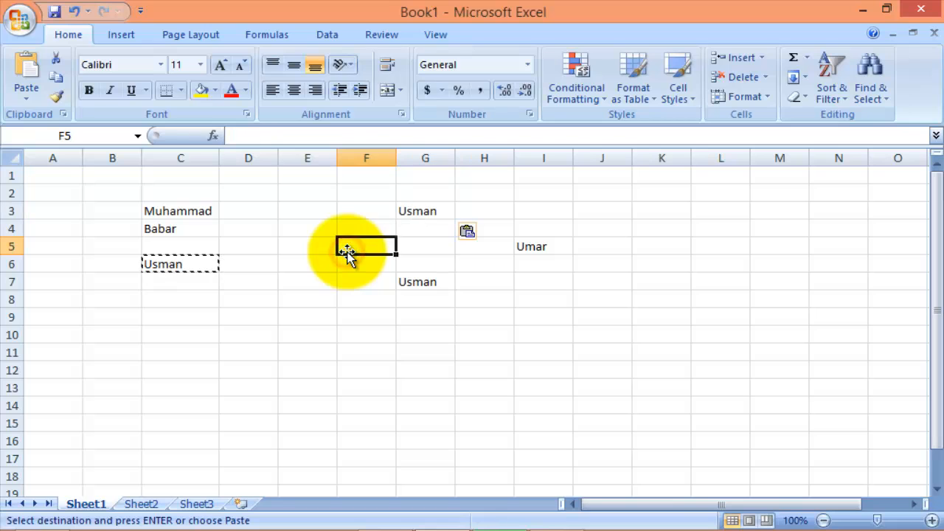
{"action": "left_click", "coordinate": [26, 62]}
{"action": "left_click", "coordinate": [299, 295]}
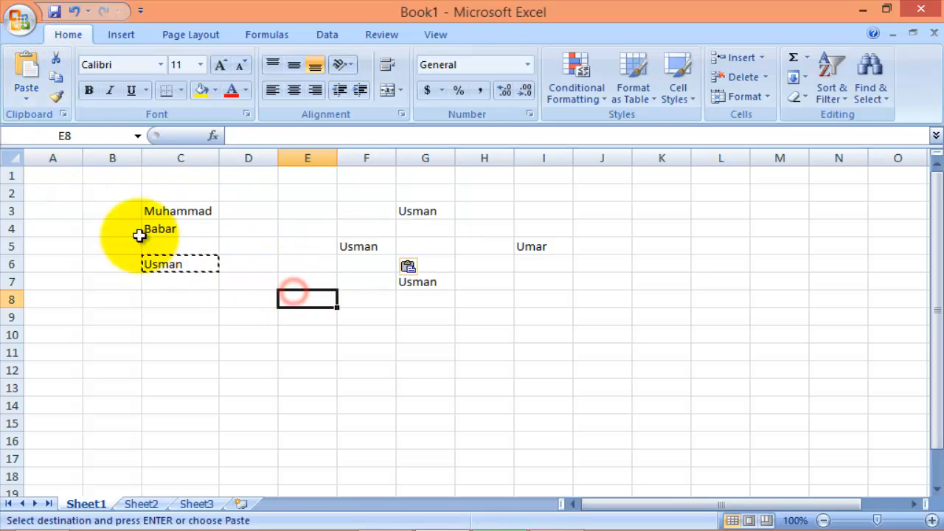
{"action": "left_click", "coordinate": [29, 75]}
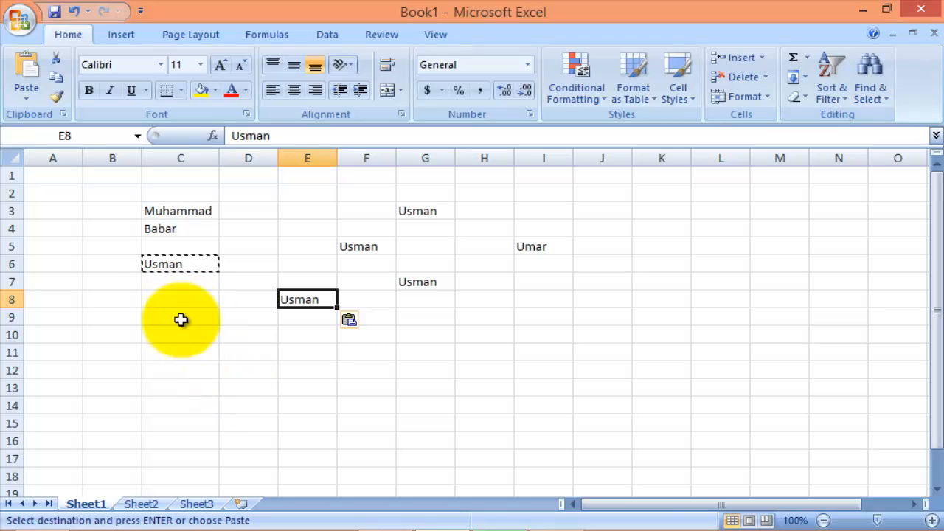
Step: Set the font colour of the name in C4 to red
{"action": "left_click", "coordinate": [189, 211]}
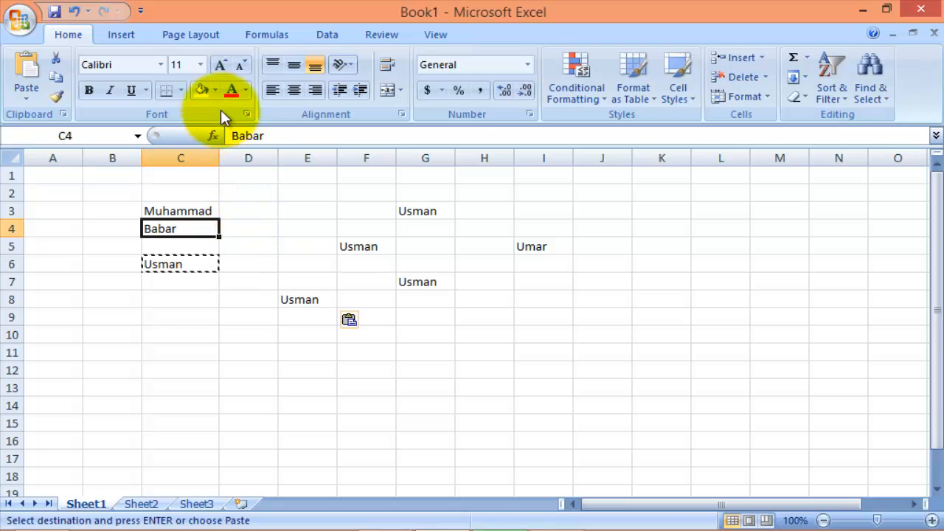
{"action": "left_click", "coordinate": [236, 90]}
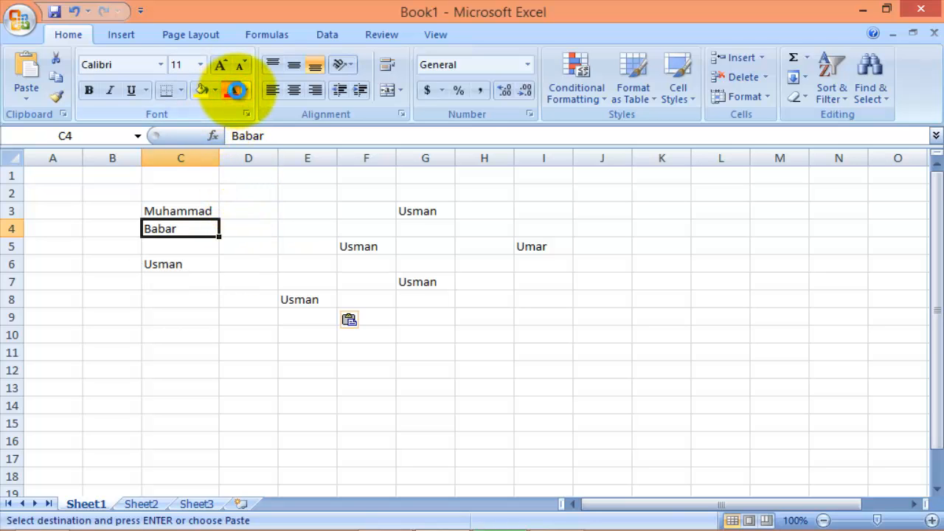
{"action": "left_click", "coordinate": [198, 91]}
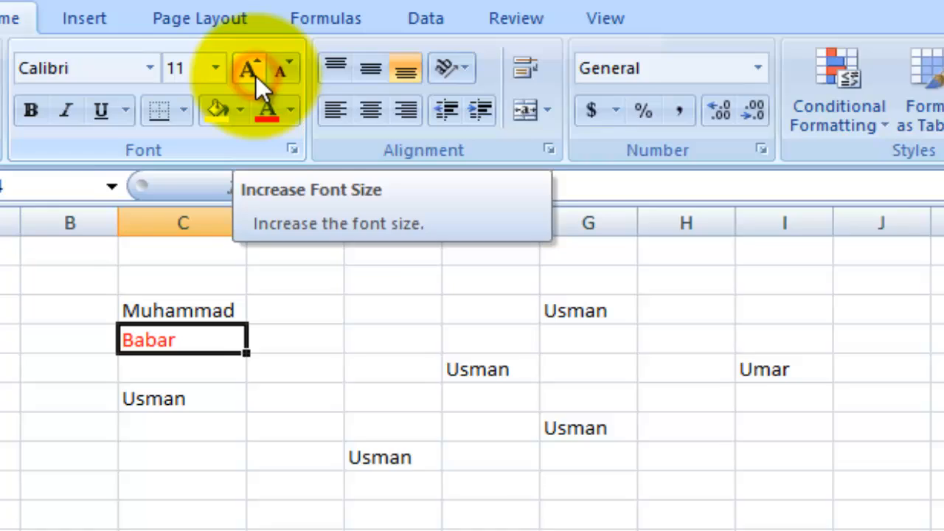
Step: Increase the font size of the name in C4 to 20 and make it bold
{"action": "left_click", "coordinate": [220, 66]}
{"action": "left_click", "coordinate": [221, 66]}
{"action": "left_click", "coordinate": [221, 66]}
{"action": "left_click", "coordinate": [259, 76]}
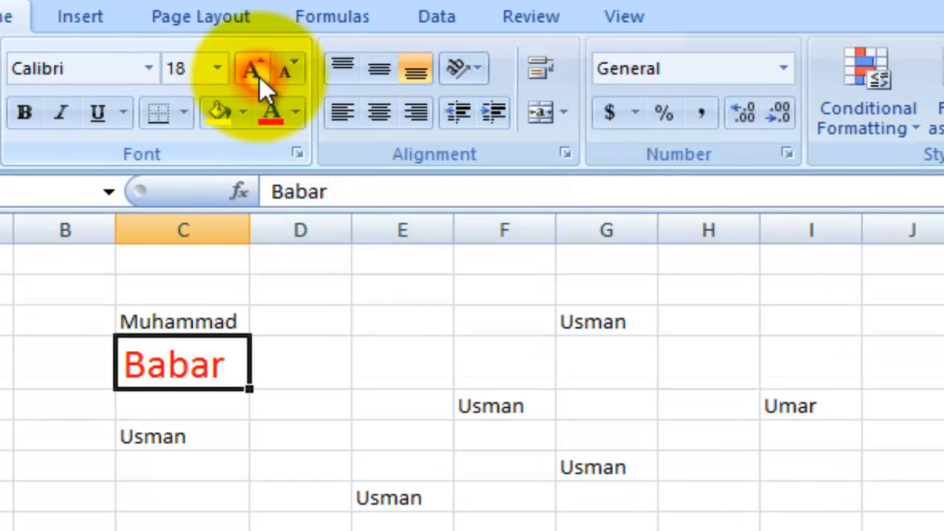
{"action": "left_click", "coordinate": [257, 75]}
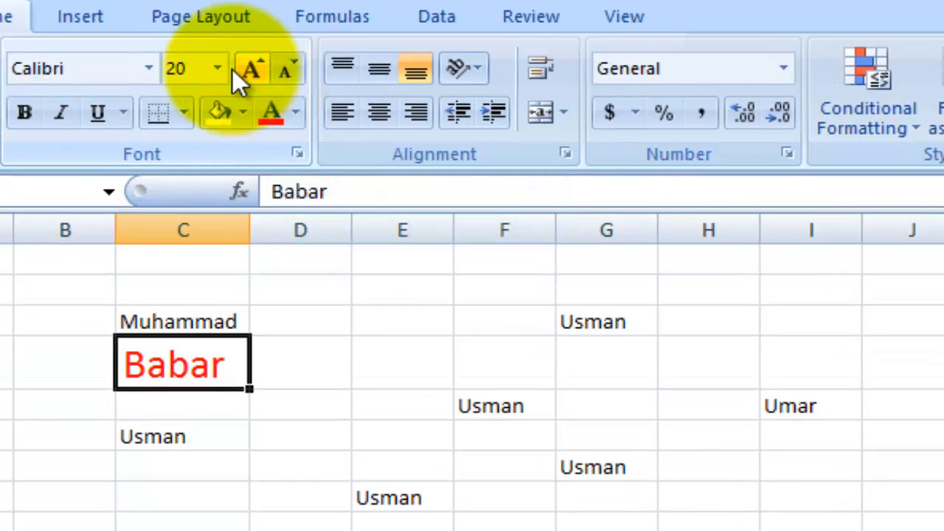
{"action": "left_click", "coordinate": [24, 112]}
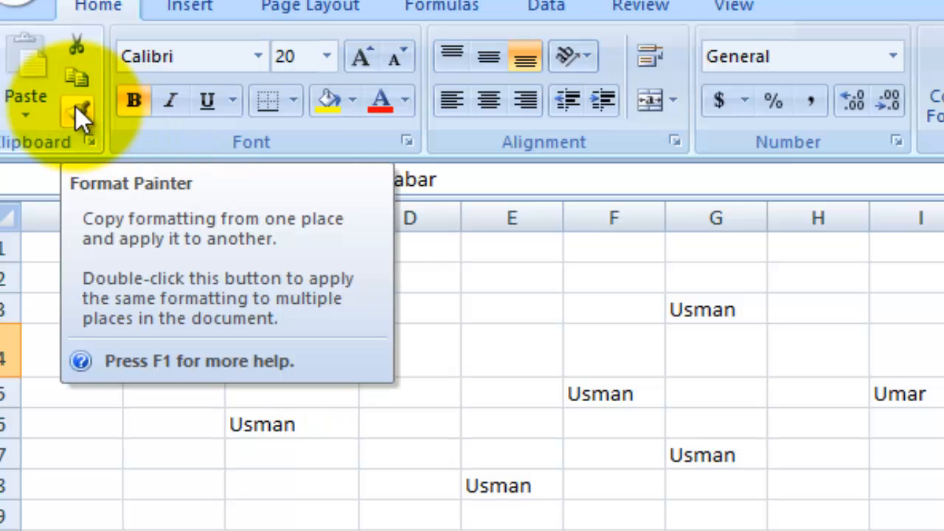
Step: Copy the formatting of C4 onto the name in G3 with Format Painter
{"action": "left_click", "coordinate": [75, 106]}
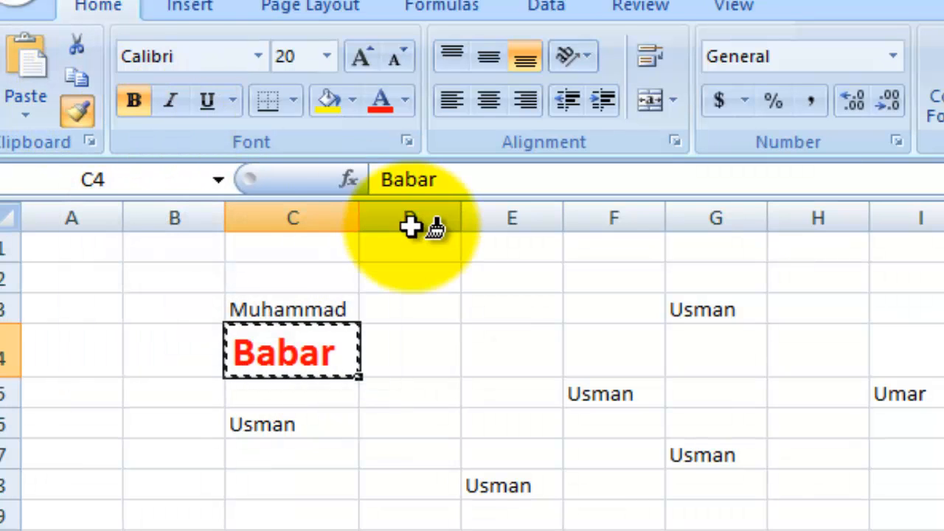
{"action": "left_click", "coordinate": [710, 310]}
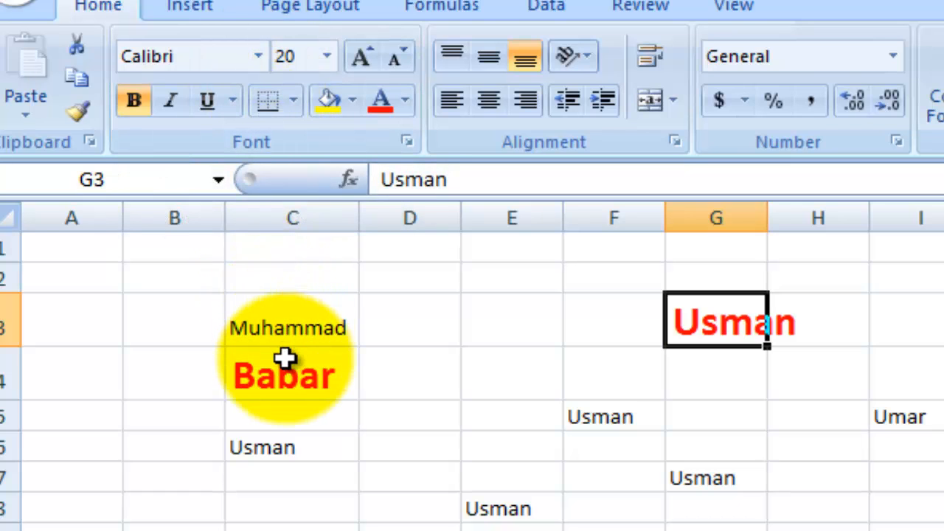
Step: Change the font of the name in I5 to Arial Narrow
{"action": "left_click", "coordinate": [285, 447]}
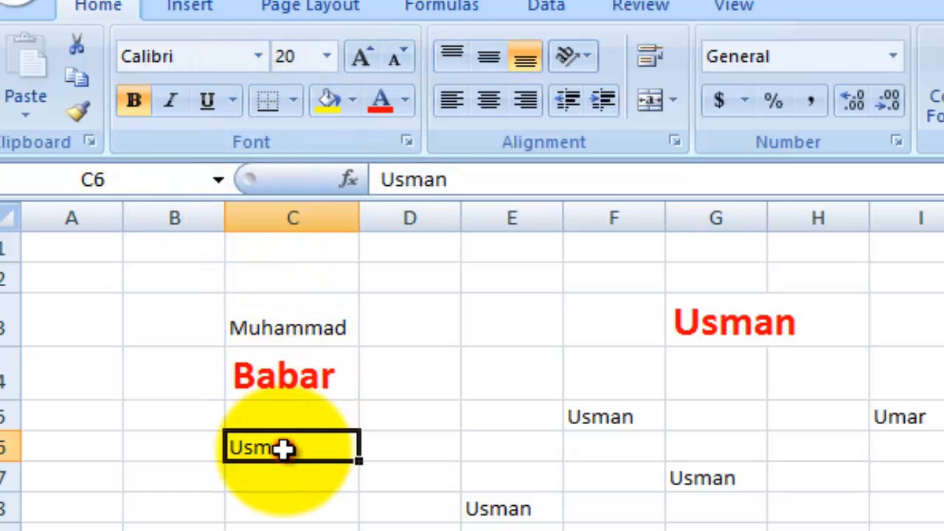
{"action": "left_click", "coordinate": [258, 56]}
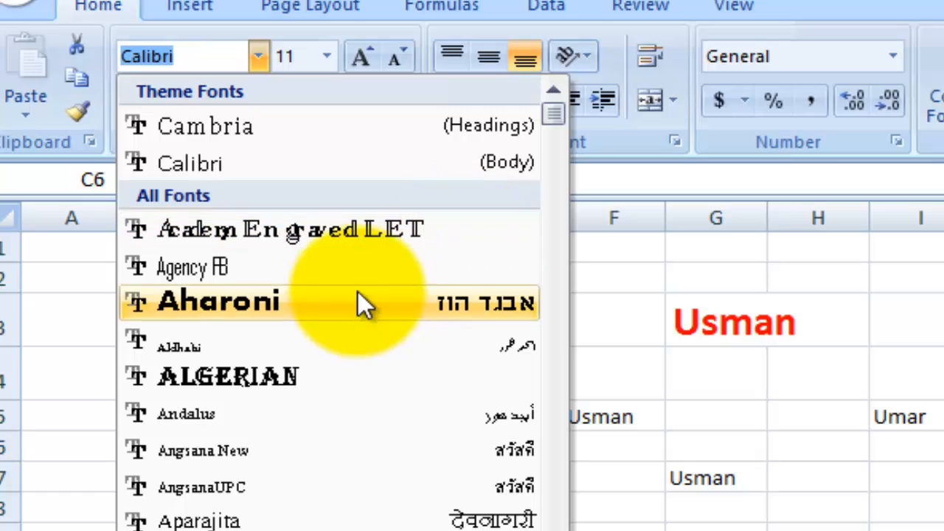
{"action": "left_click", "coordinate": [902, 412]}
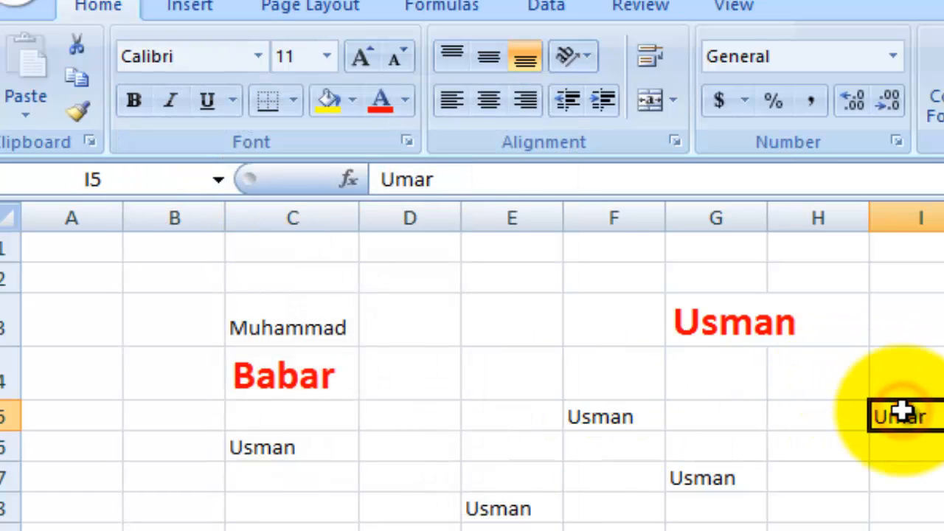
{"action": "left_click", "coordinate": [265, 56]}
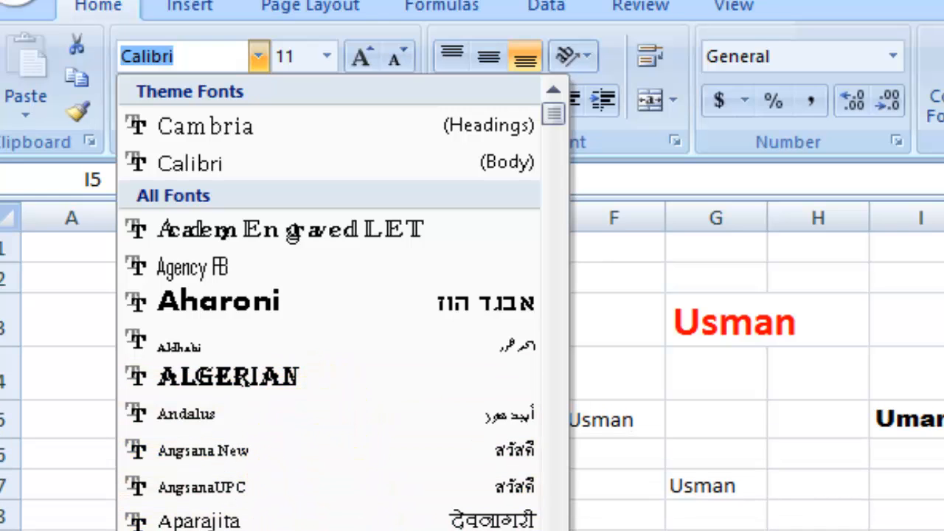
{"action": "left_click", "coordinate": [930, 483]}
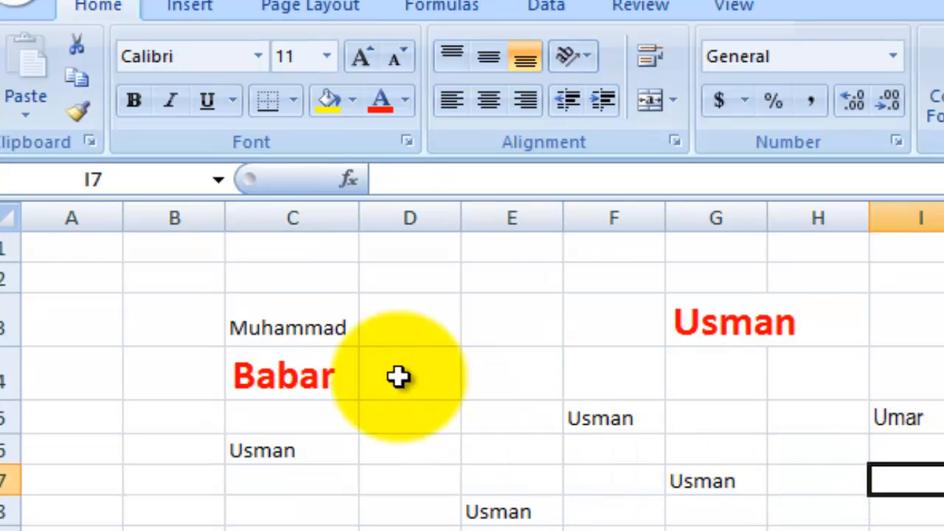
Step: Set the font size of the name in I5 to 28
{"action": "left_click", "coordinate": [324, 58]}
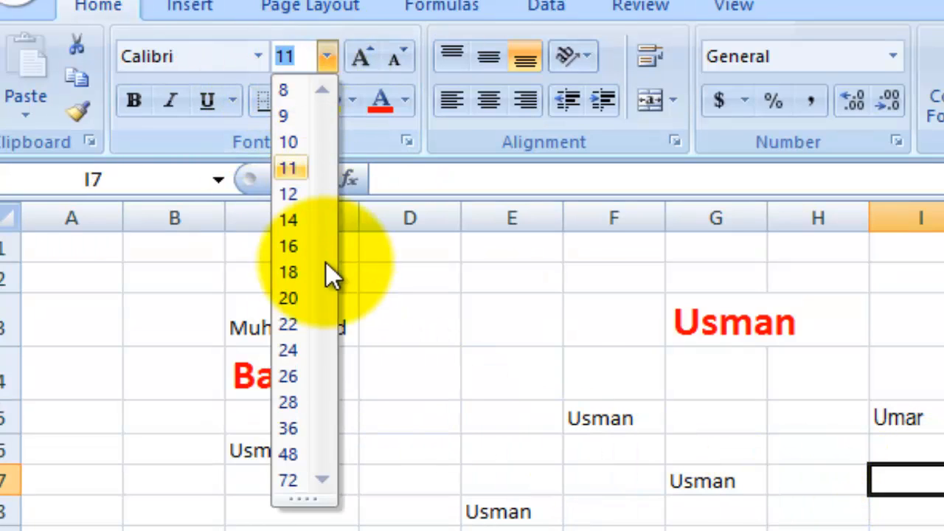
{"action": "left_click", "coordinate": [653, 447]}
{"action": "left_click", "coordinate": [861, 419]}
{"action": "left_click", "coordinate": [903, 420]}
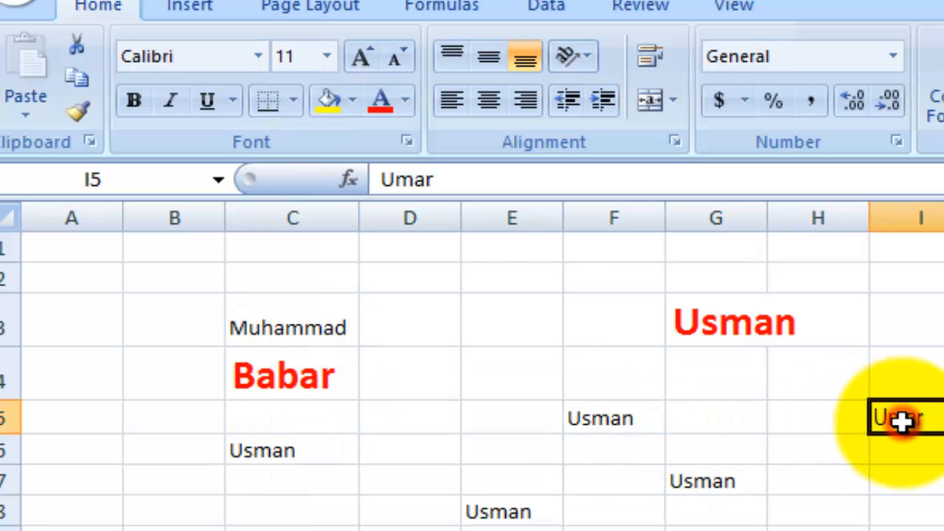
{"action": "left_click", "coordinate": [322, 58]}
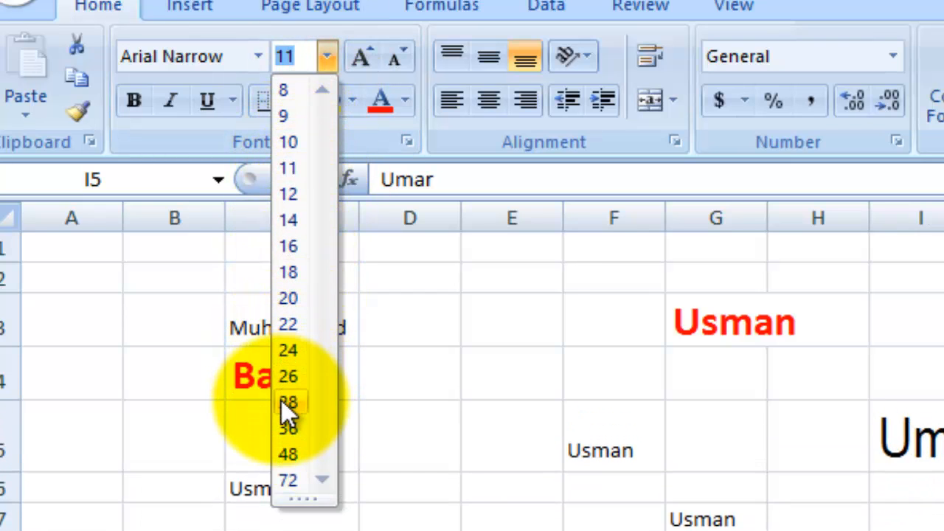
{"action": "left_click", "coordinate": [282, 400]}
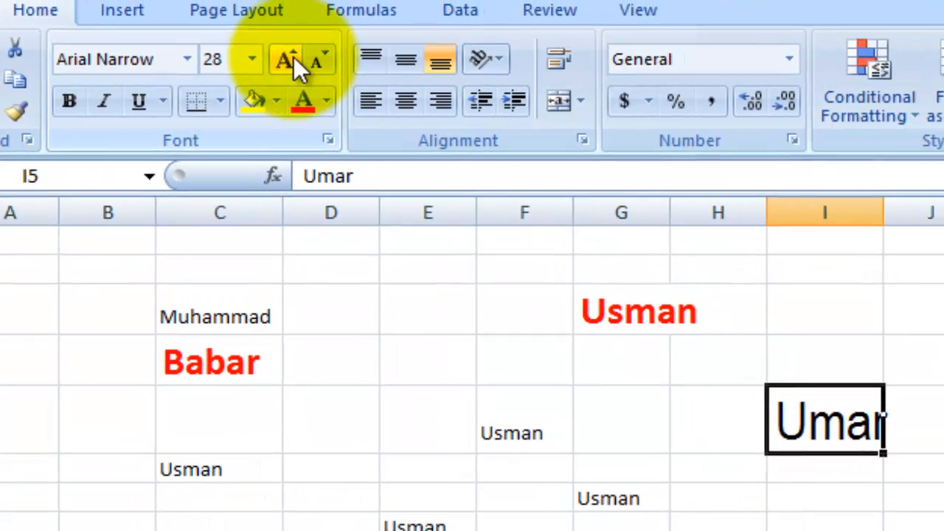
Step: Enlarge the name in I5 stepwise to font size 72 and shrink it back down to 26
{"action": "left_click", "coordinate": [361, 57]}
{"action": "left_click", "coordinate": [226, 61]}
{"action": "left_click", "coordinate": [225, 60]}
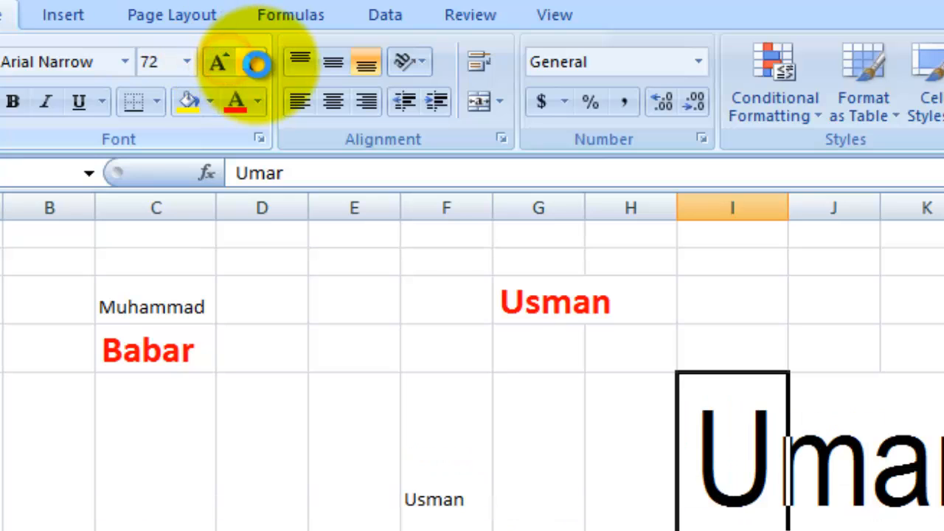
{"action": "left_click", "coordinate": [258, 64]}
{"action": "left_click", "coordinate": [257, 64]}
{"action": "left_click", "coordinate": [258, 64]}
{"action": "left_click", "coordinate": [258, 64]}
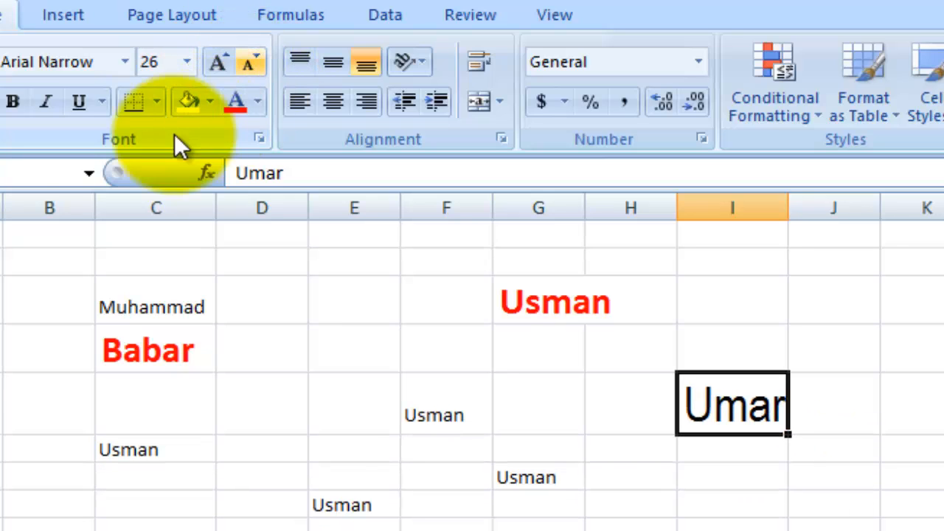
Step: Format the name in I5 as bold, italic and underlined
{"action": "left_click", "coordinate": [9, 106]}
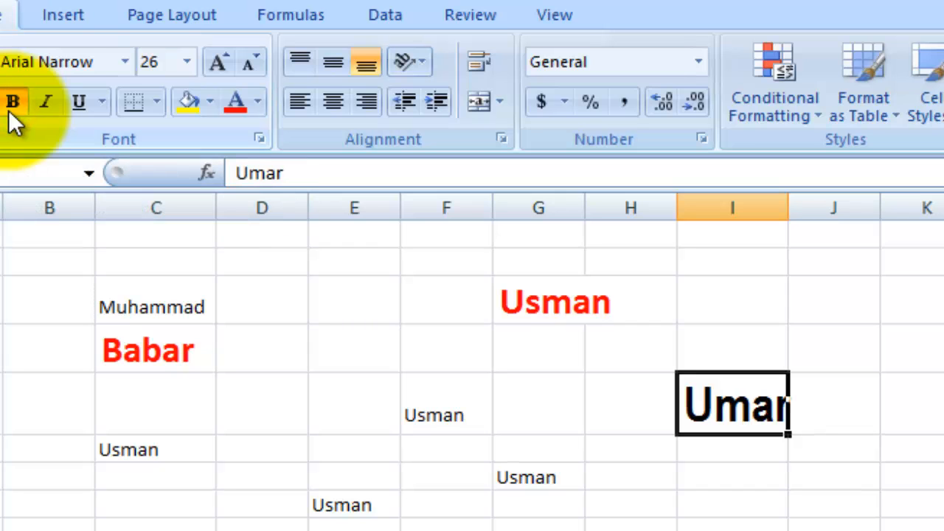
{"action": "left_click", "coordinate": [45, 94]}
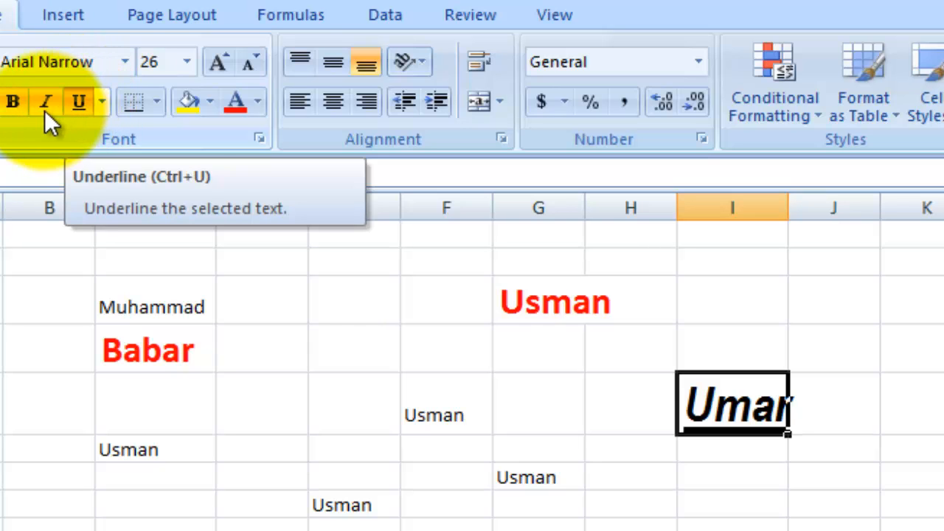
{"action": "key", "text": "ctrl+b"}
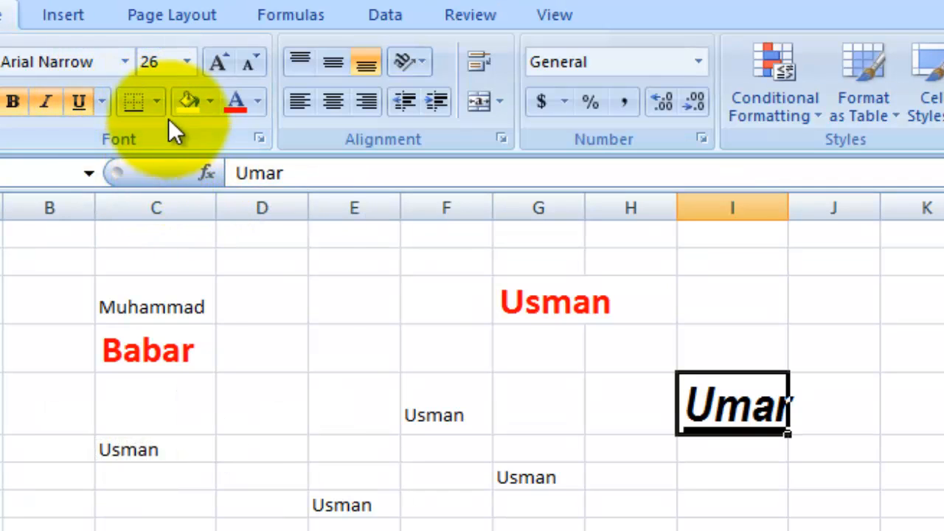
{"action": "left_click", "coordinate": [159, 101]}
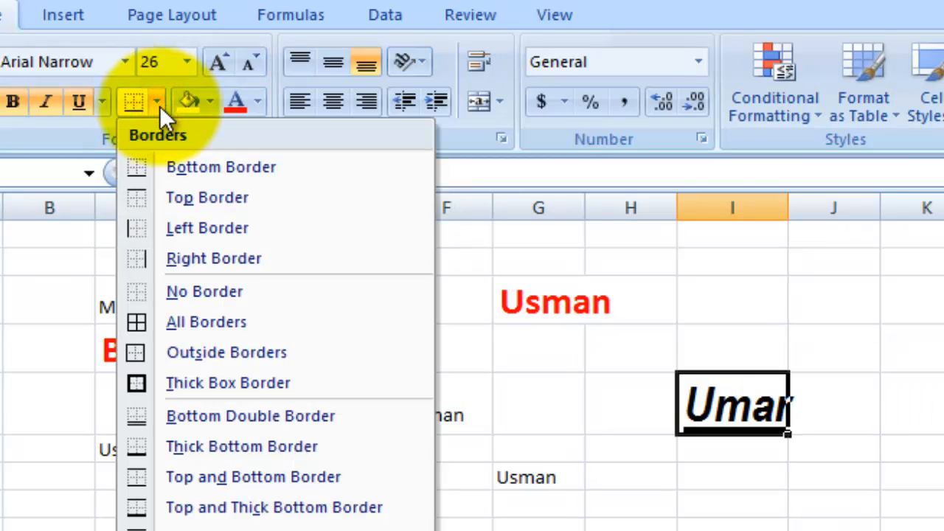
{"action": "left_click", "coordinate": [564, 405]}
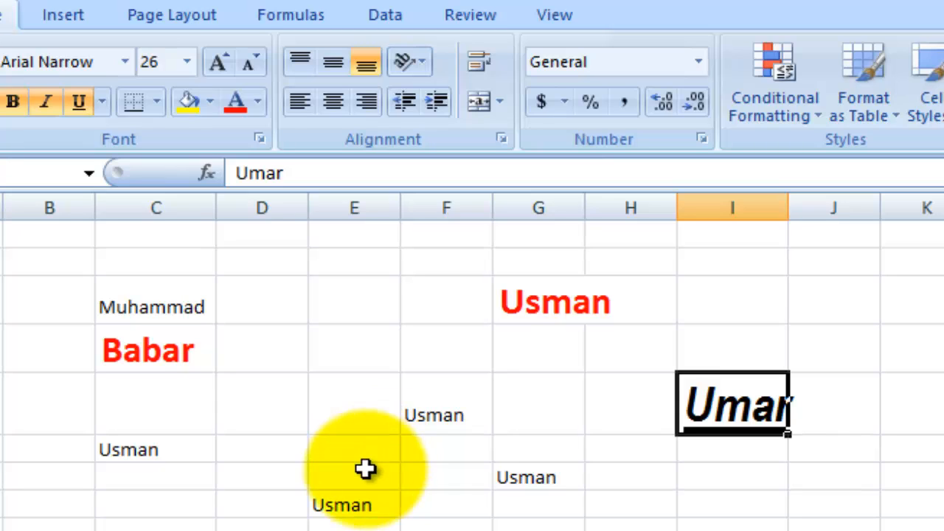
{"action": "left_click", "coordinate": [129, 289]}
{"action": "left_click", "coordinate": [140, 369]}
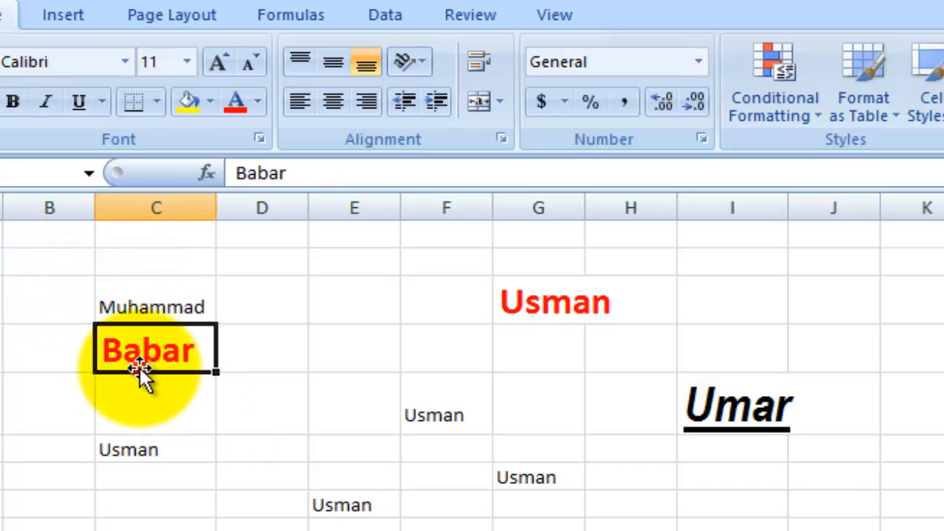
{"action": "left_click", "coordinate": [459, 410]}
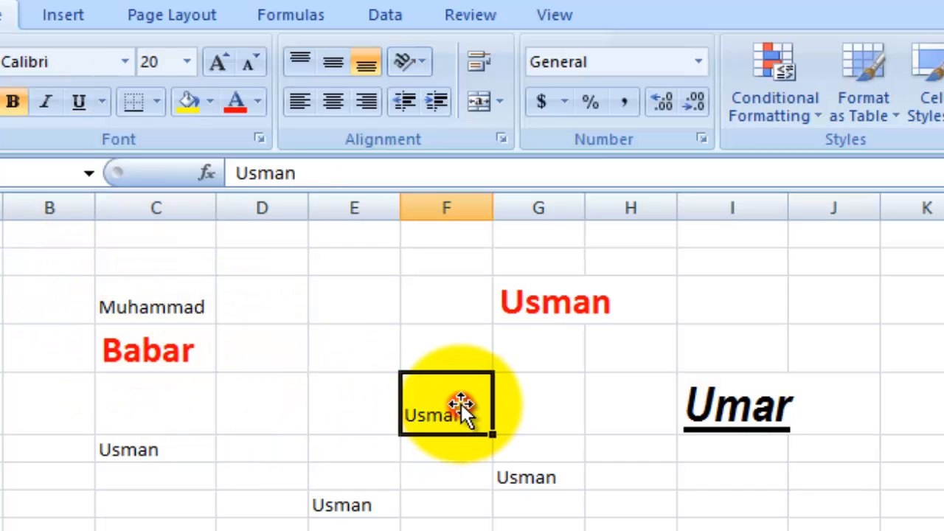
{"action": "left_click", "coordinate": [526, 313]}
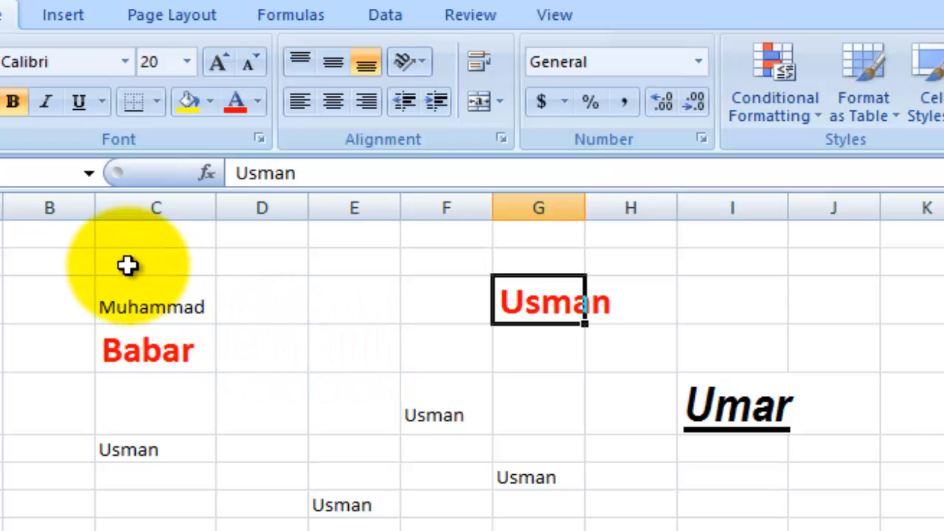
Step: Apply All Borders to the range C2:J9
{"action": "left_click_drag", "start_coordinate": [128, 265], "coordinate": [811, 501]}
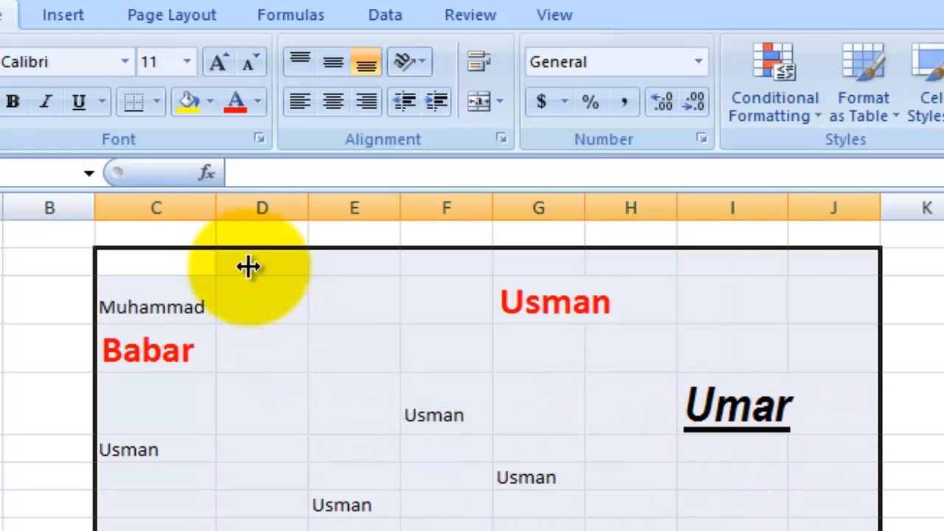
{"action": "left_click", "coordinate": [157, 101]}
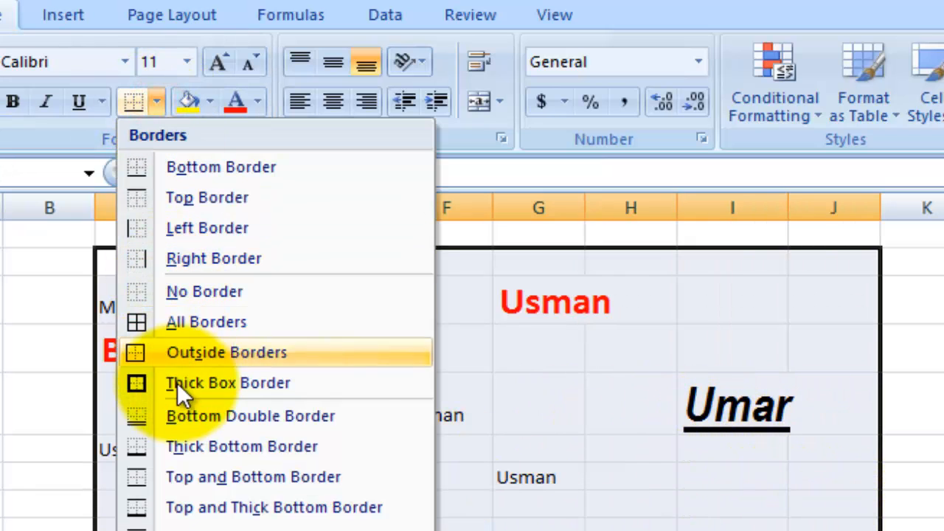
{"action": "left_click", "coordinate": [182, 322]}
{"action": "left_click", "coordinate": [238, 479]}
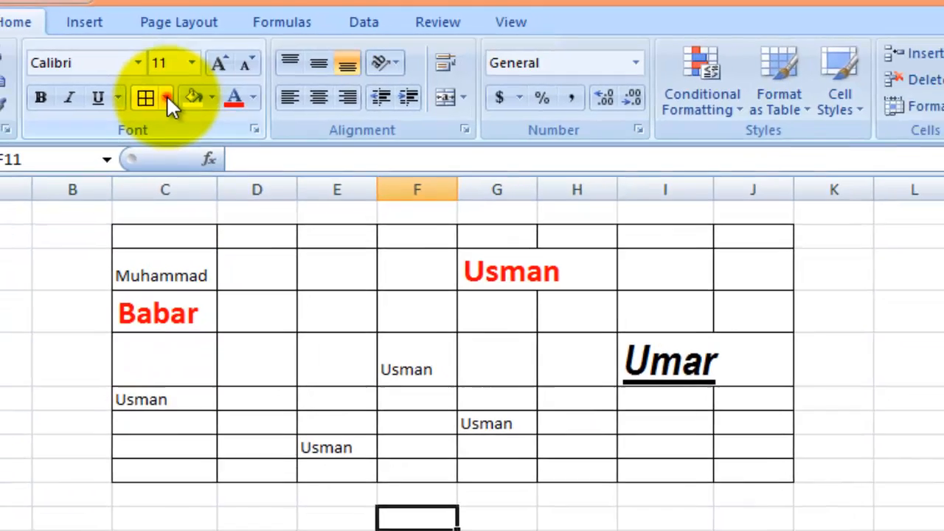
{"action": "left_click", "coordinate": [156, 101]}
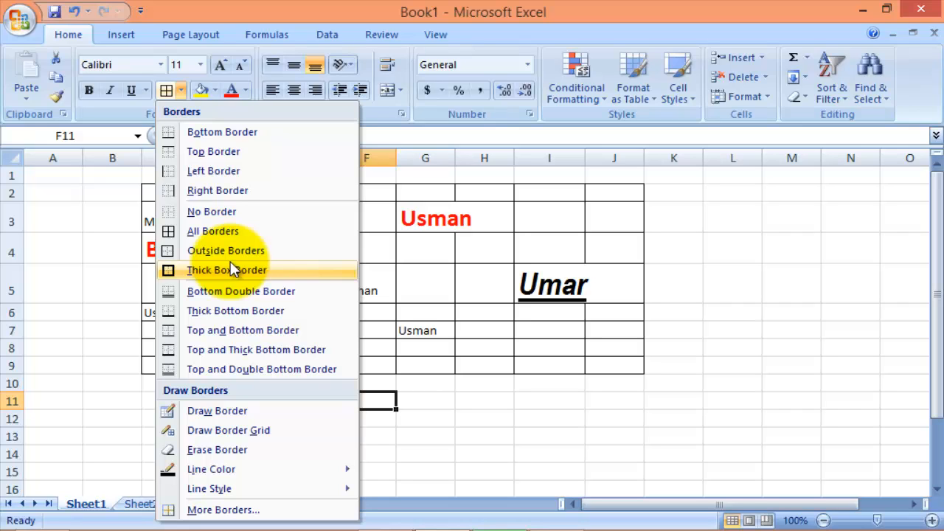
{"action": "left_click", "coordinate": [214, 90]}
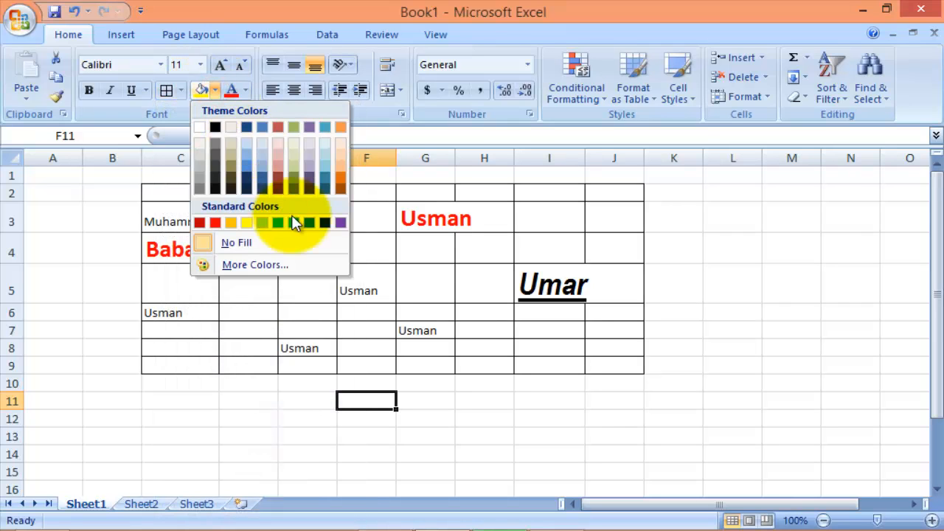
{"action": "left_click", "coordinate": [431, 360]}
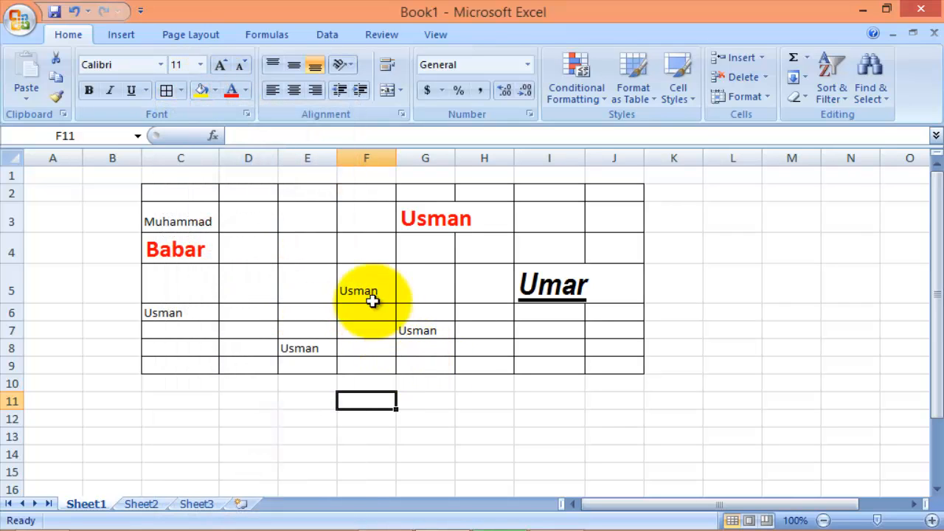
Step: Fill cell C4 with yellow
{"action": "left_click", "coordinate": [209, 256]}
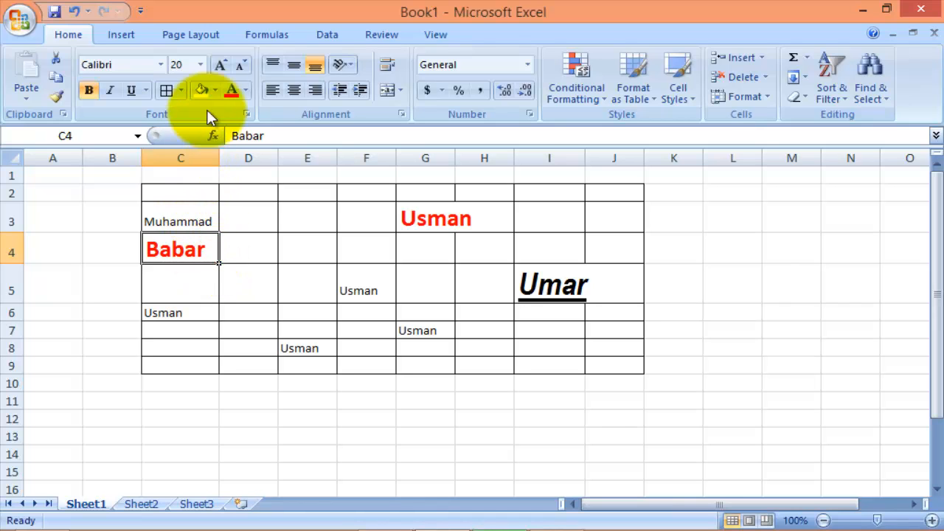
{"action": "left_click", "coordinate": [197, 91]}
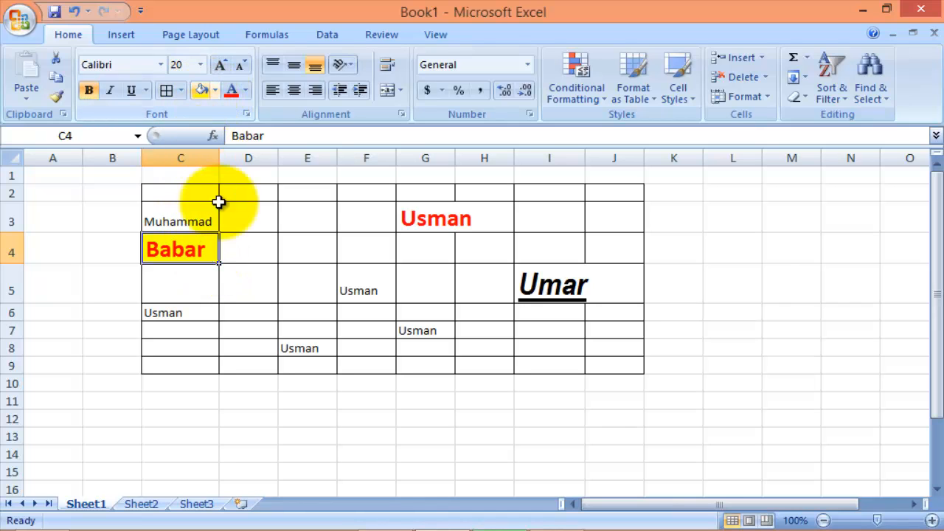
{"action": "left_click", "coordinate": [246, 286]}
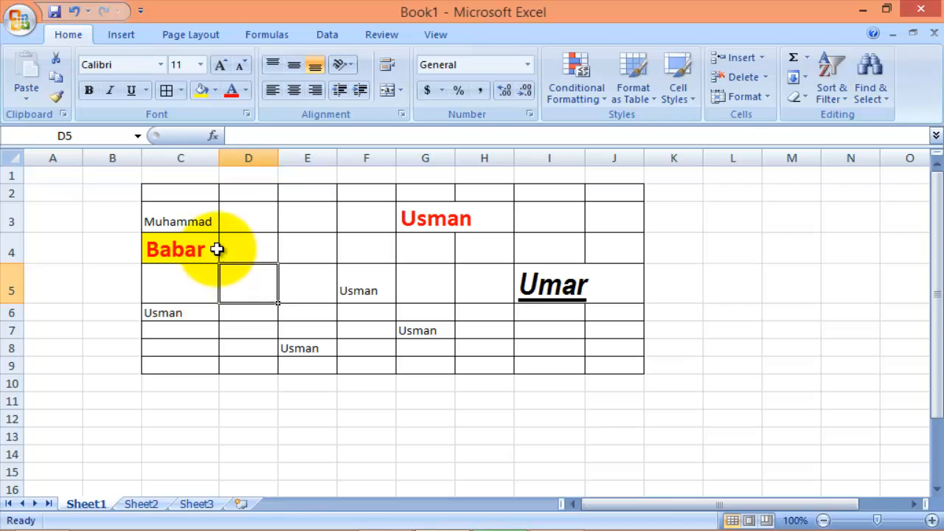
{"action": "left_click", "coordinate": [216, 91]}
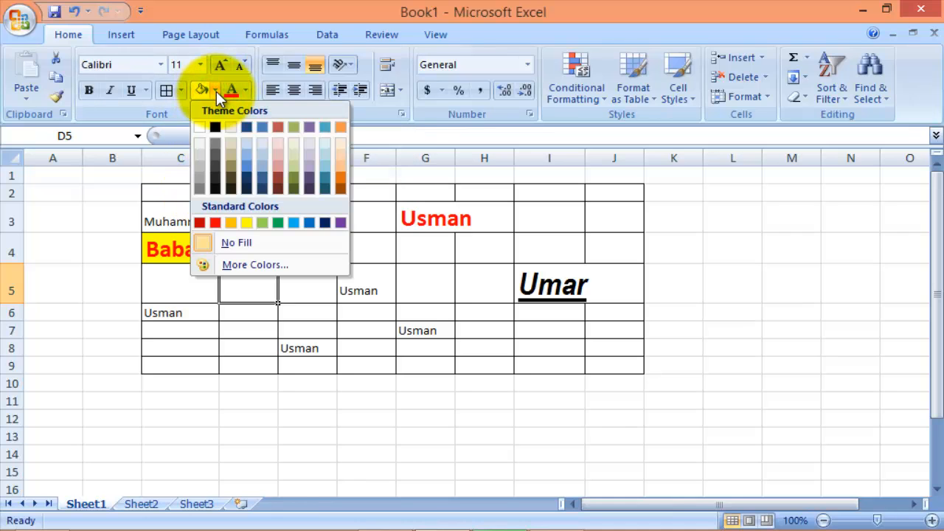
{"action": "left_click", "coordinate": [216, 91]}
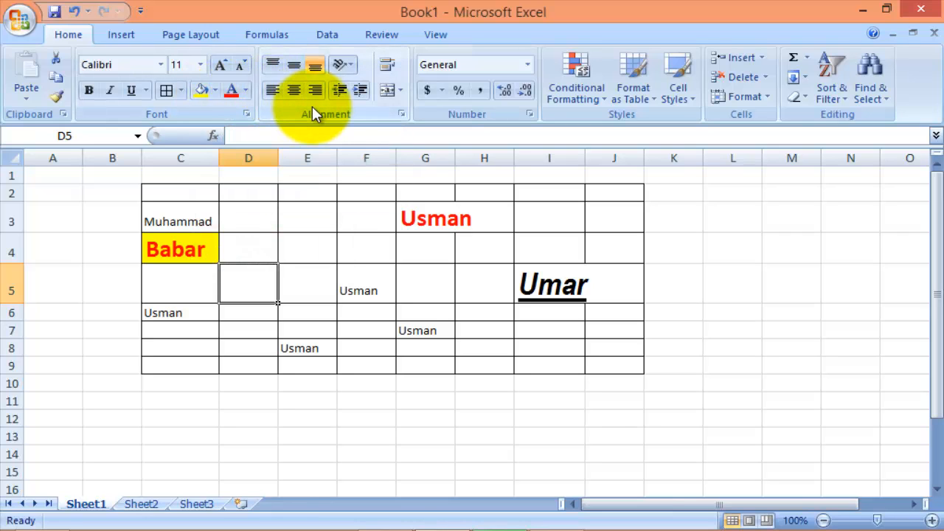
Step: Make row 11 much taller with rows 12 and 13 collapsed, and widen column F to roughly twice its width
{"action": "left_click", "coordinate": [272, 64]}
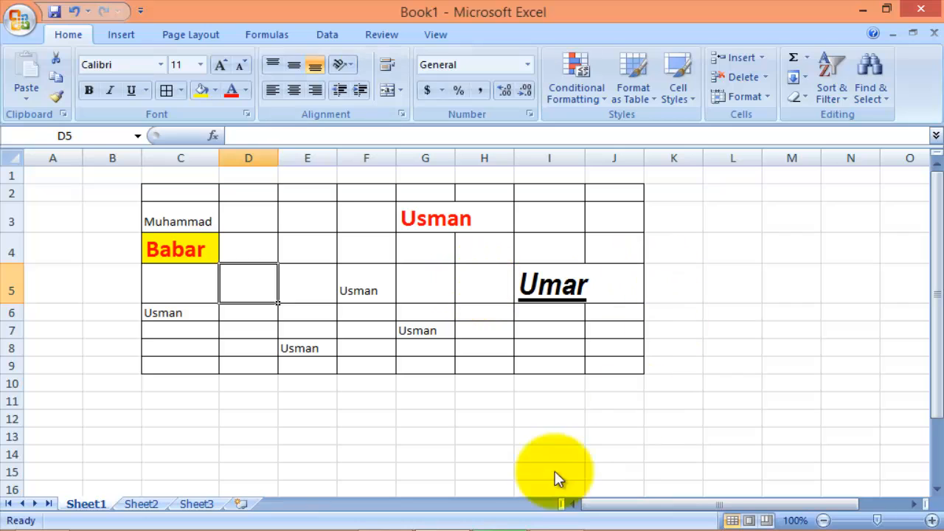
{"action": "left_click", "coordinate": [373, 458]}
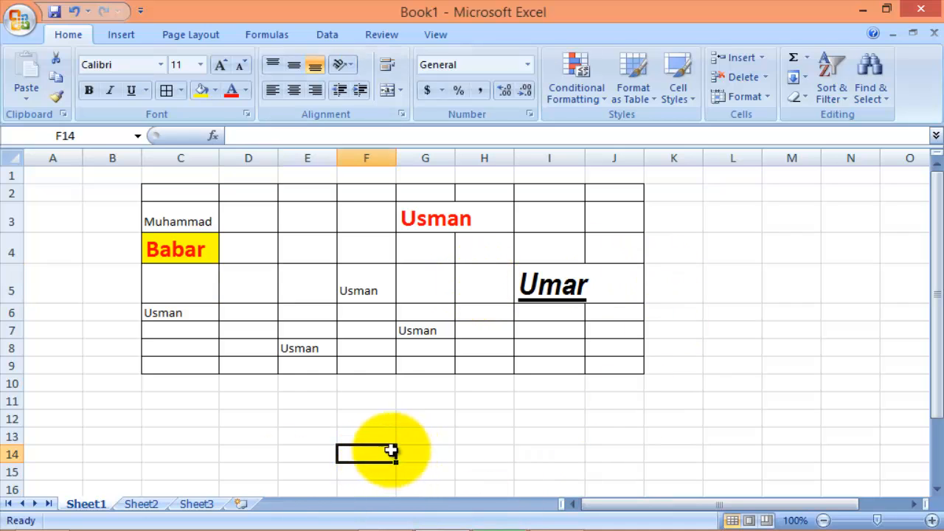
{"action": "mouse_move", "coordinate": [25, 445]}
{"action": "left_mouse_down"}
{"action": "mouse_move", "coordinate": [29, 399]}
{"action": "mouse_move", "coordinate": [34, 462]}
{"action": "left_mouse_up"}
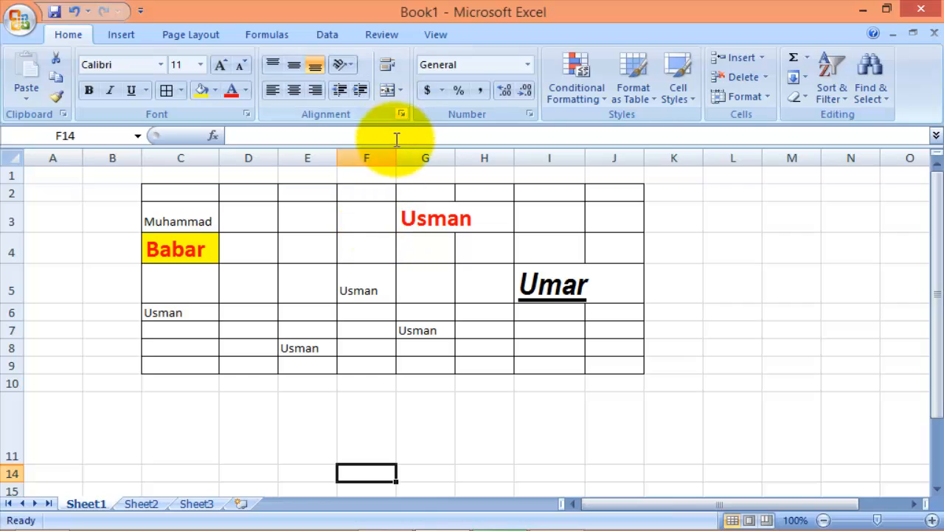
{"action": "left_click_drag", "start_coordinate": [396, 147], "coordinate": [467, 147]}
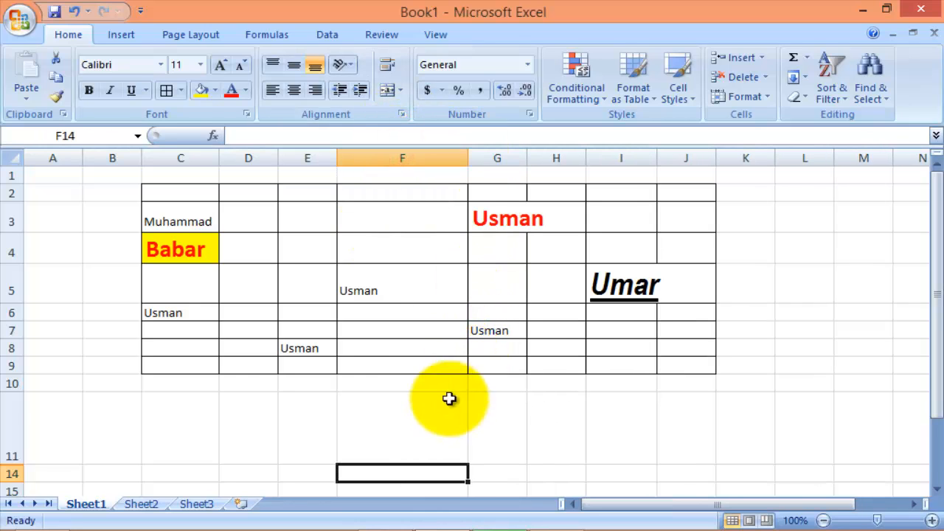
Step: Enter the word "school" in the enlarged cell F11 and keep that cell selected
{"action": "left_click", "coordinate": [428, 432]}
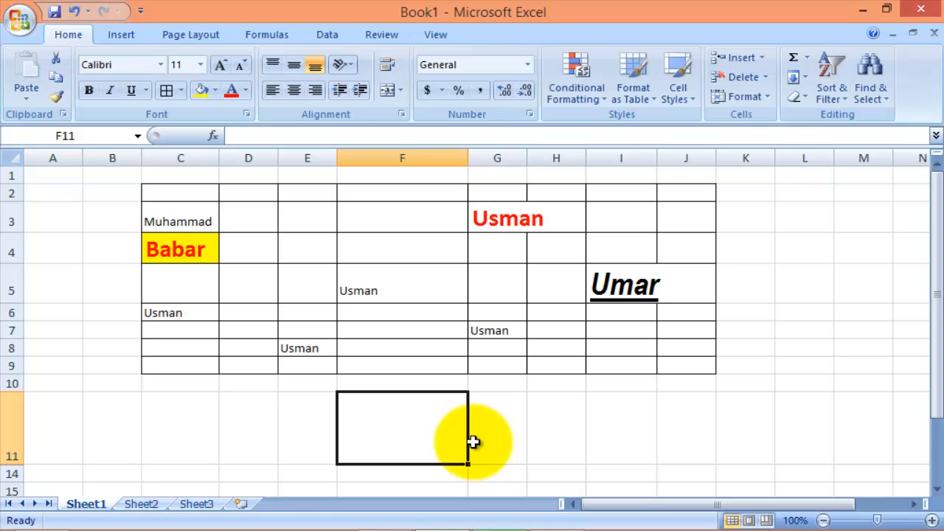
{"action": "type", "text": "school"}
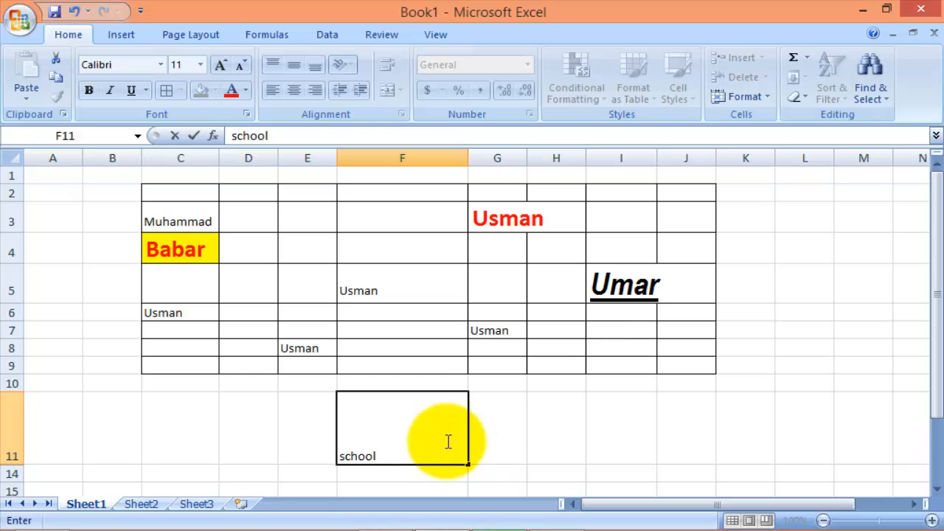
{"action": "left_click", "coordinate": [473, 436]}
{"action": "left_click", "coordinate": [423, 434]}
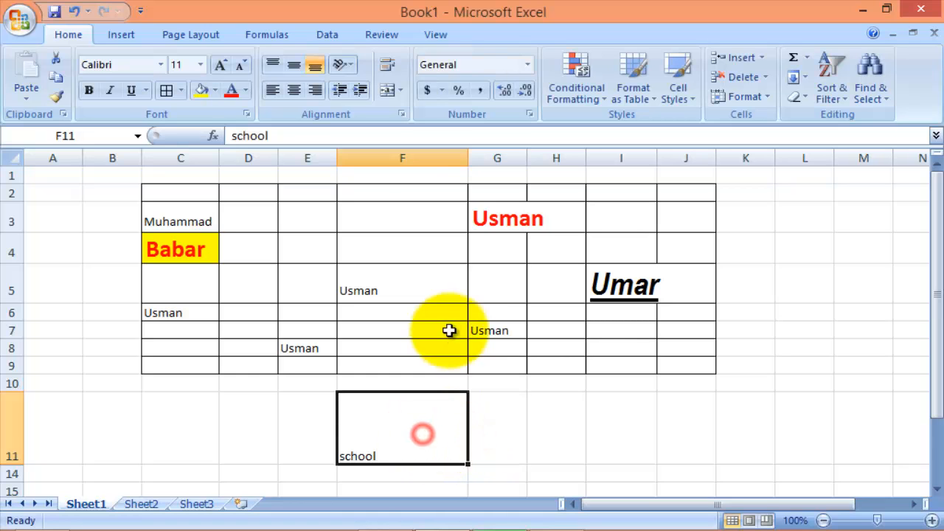
Step: Try top, middle, bottom, center and right alignment on the word in F11, finishing with it centered horizontally and vertically
{"action": "left_click", "coordinate": [273, 65]}
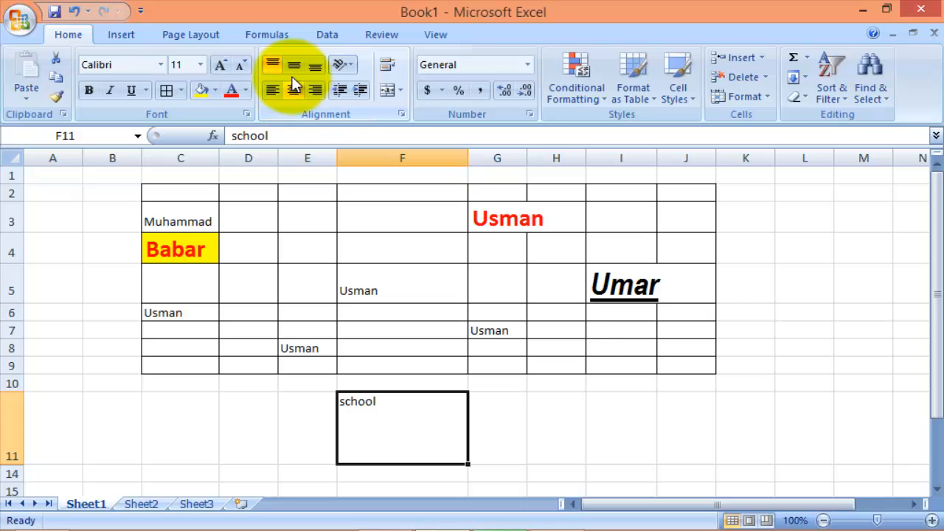
{"action": "left_click", "coordinate": [294, 70]}
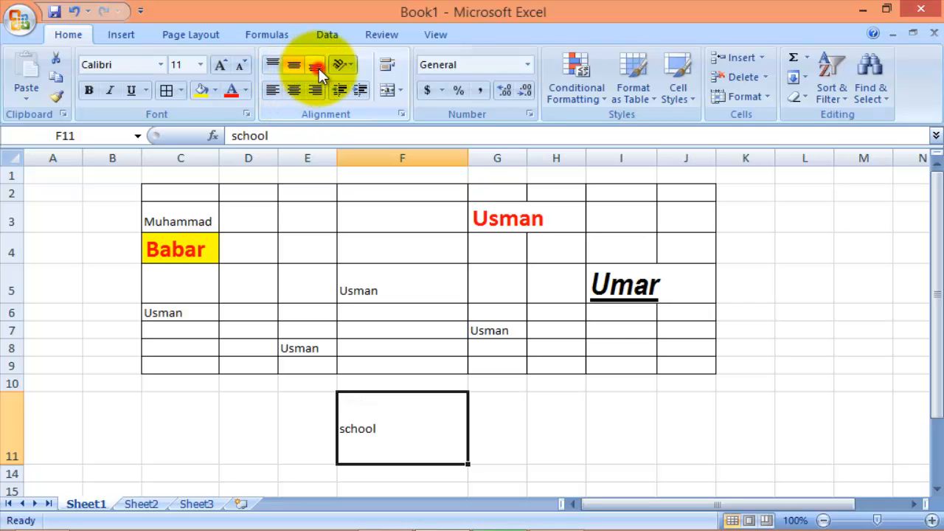
{"action": "left_click", "coordinate": [317, 67]}
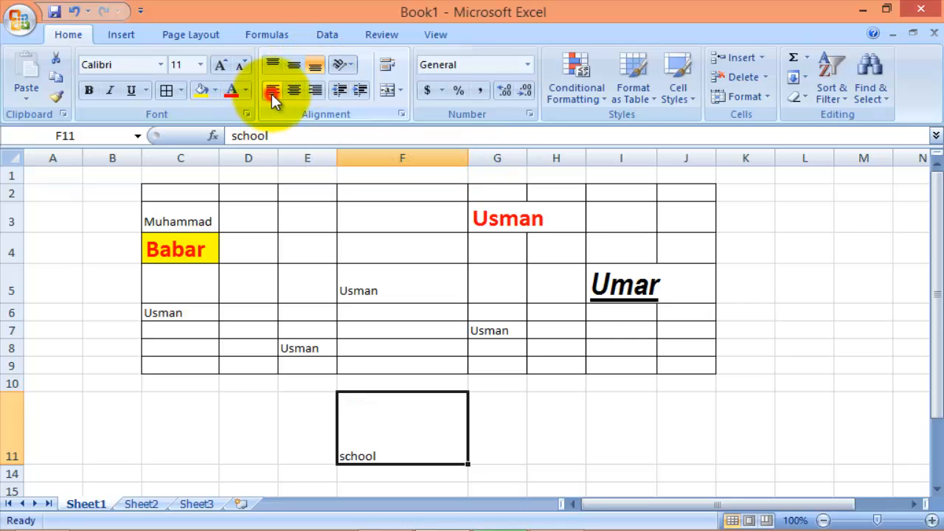
{"action": "left_click", "coordinate": [294, 90]}
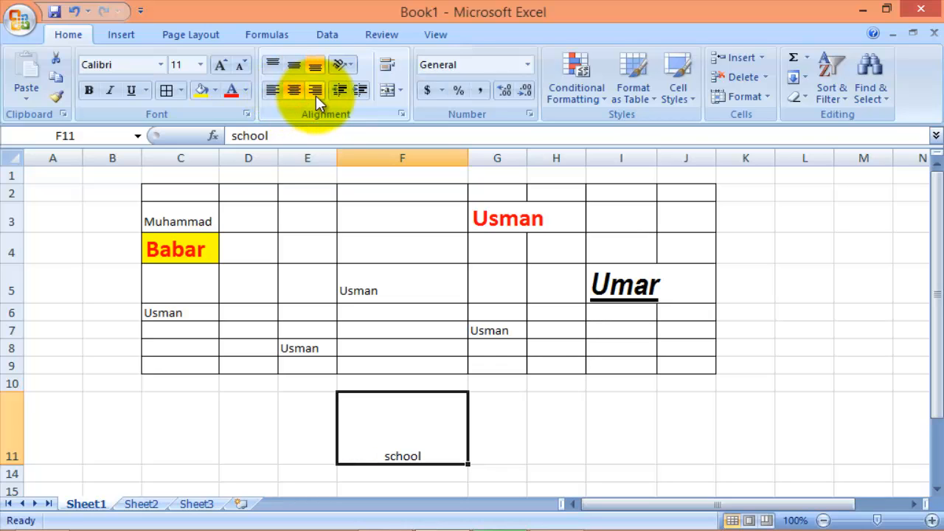
{"action": "left_click", "coordinate": [315, 93]}
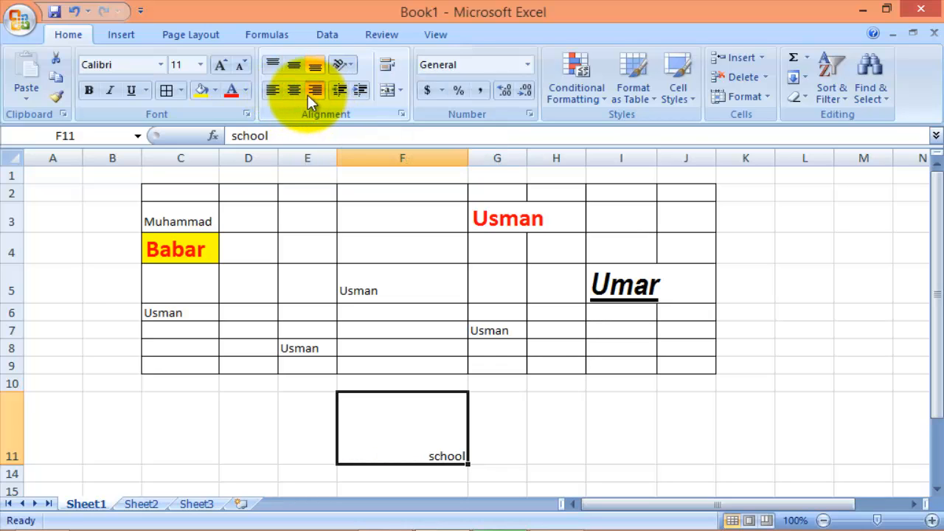
{"action": "left_click", "coordinate": [294, 90]}
{"action": "left_click", "coordinate": [293, 65]}
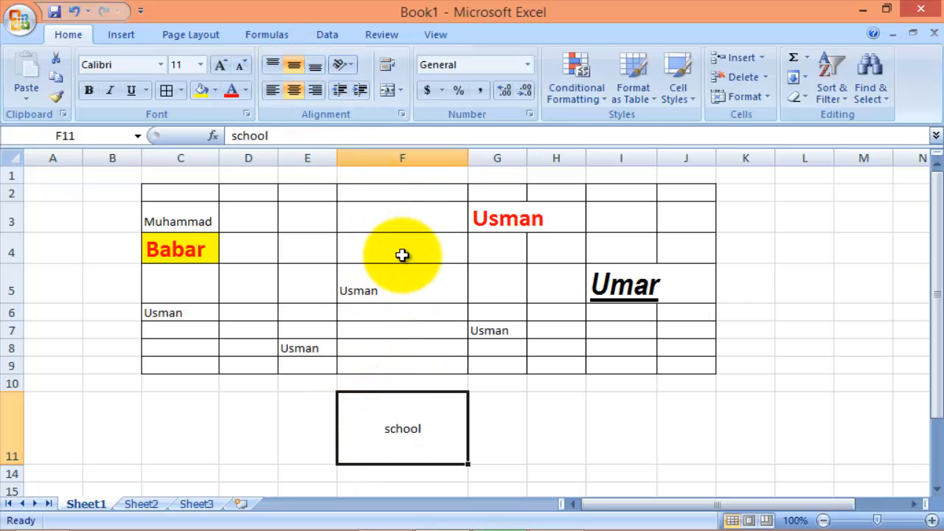
Step: Set the text orientation in F11 to Angle Counterclockwise, to Rotate Text Down, and back to Angle Counterclockwise
{"action": "left_click", "coordinate": [356, 65]}
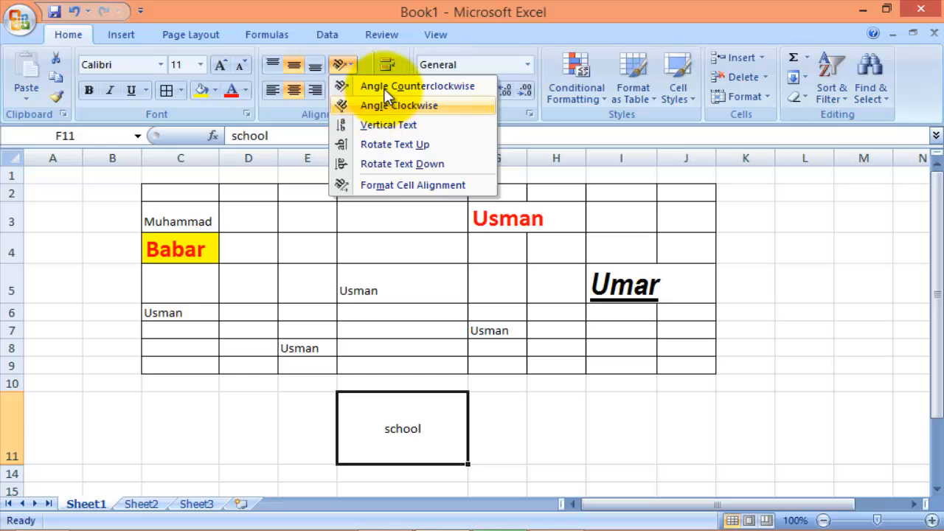
{"action": "left_click", "coordinate": [386, 83]}
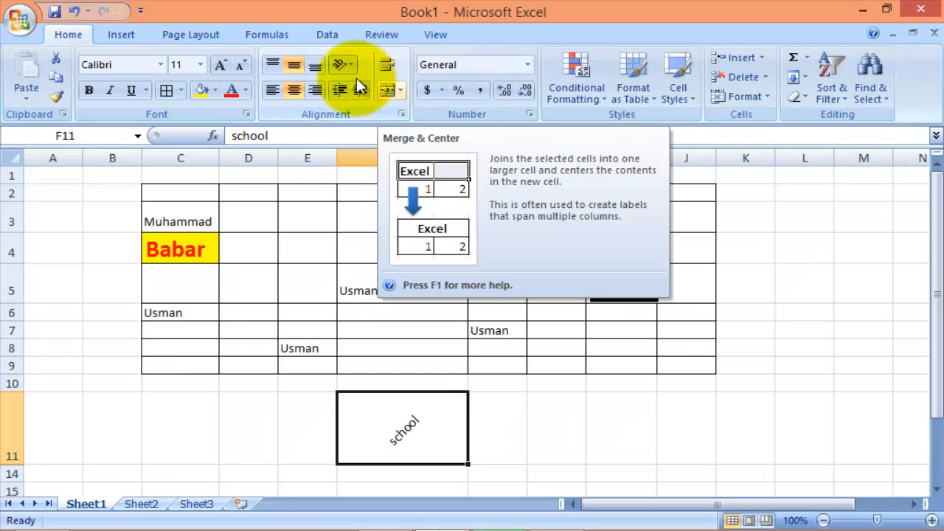
{"action": "left_click", "coordinate": [342, 65]}
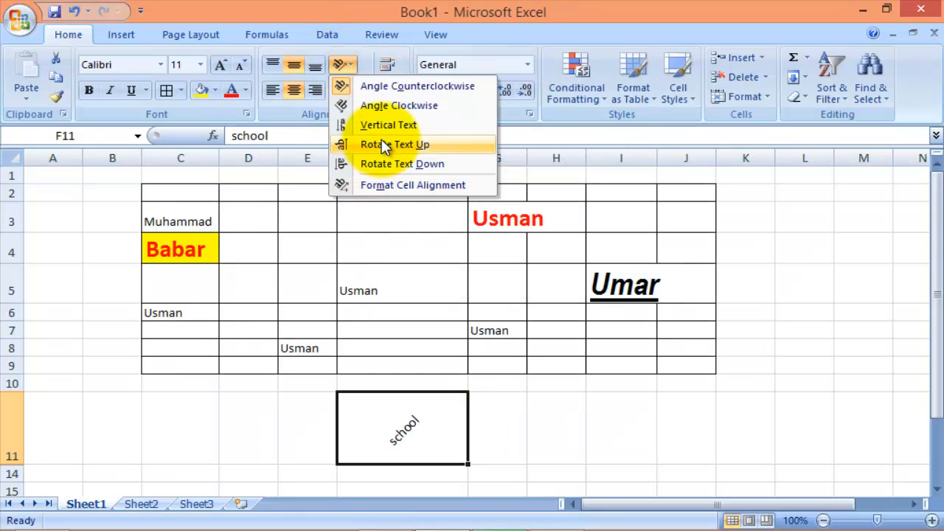
{"action": "left_click", "coordinate": [385, 163]}
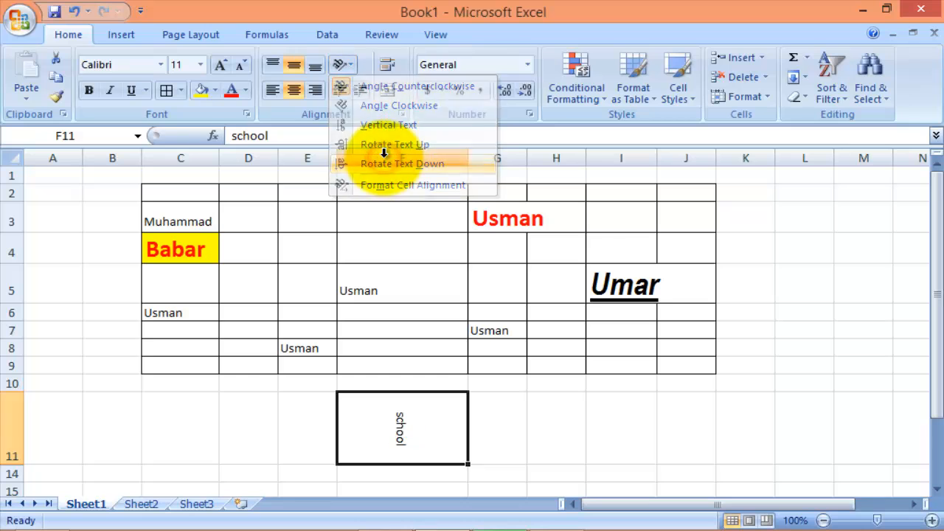
{"action": "left_click", "coordinate": [342, 65]}
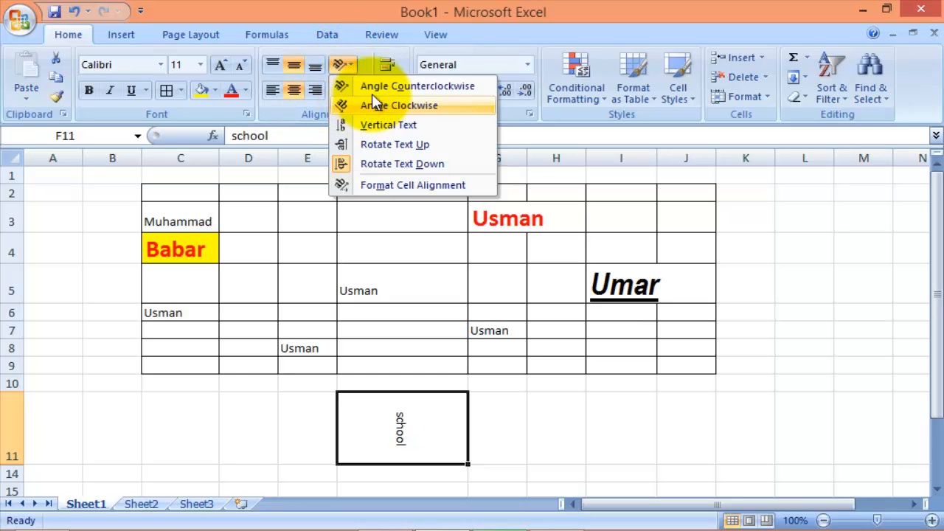
{"action": "left_click", "coordinate": [375, 87]}
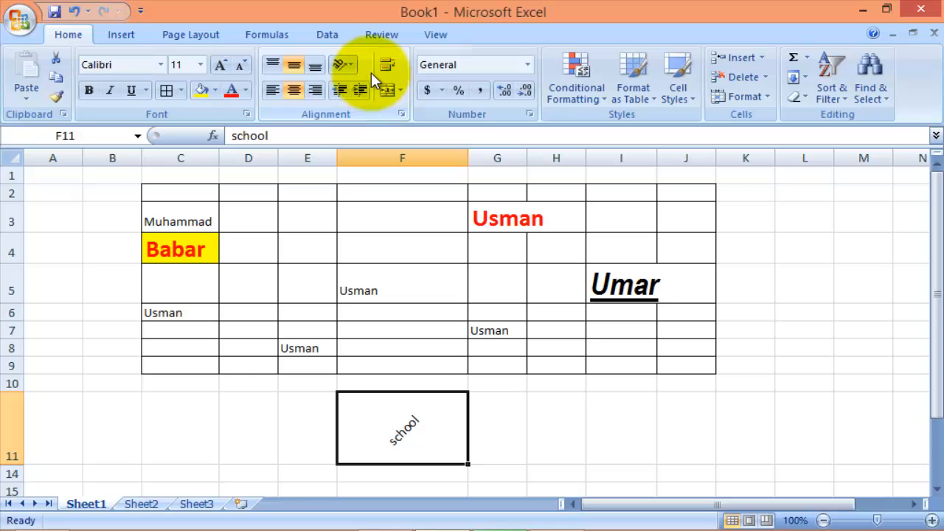
Step: Set the text orientation of F11 to 60 degrees through Format Cell Alignment
{"action": "left_click", "coordinate": [354, 66]}
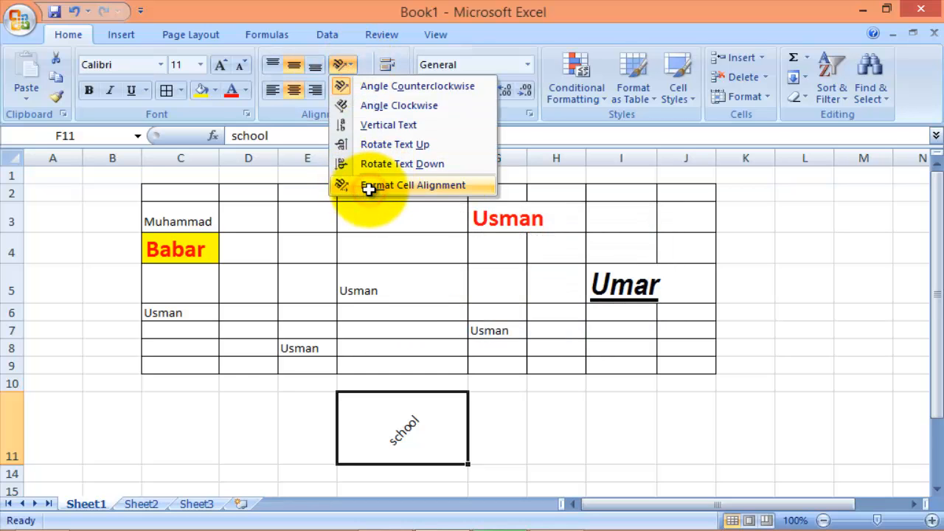
{"action": "left_click", "coordinate": [369, 186]}
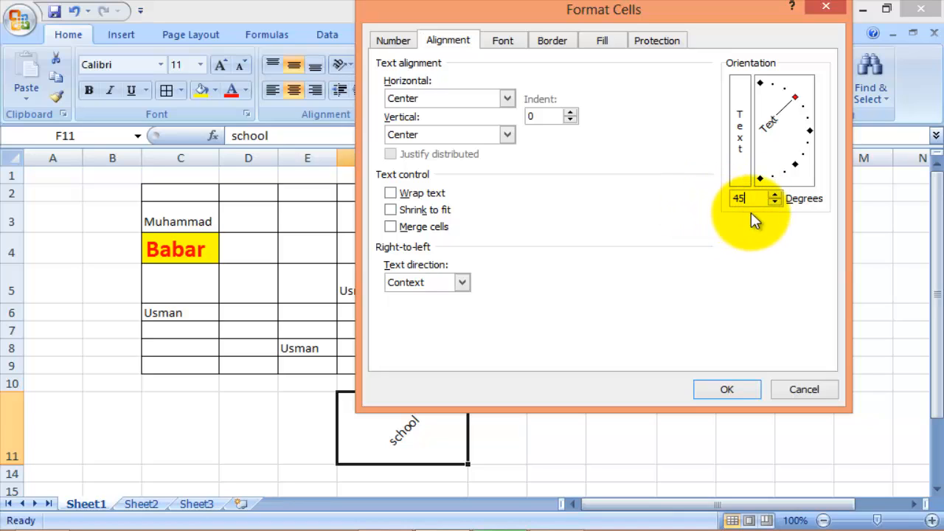
{"action": "left_click_drag", "start_coordinate": [753, 198], "coordinate": [717, 200]}
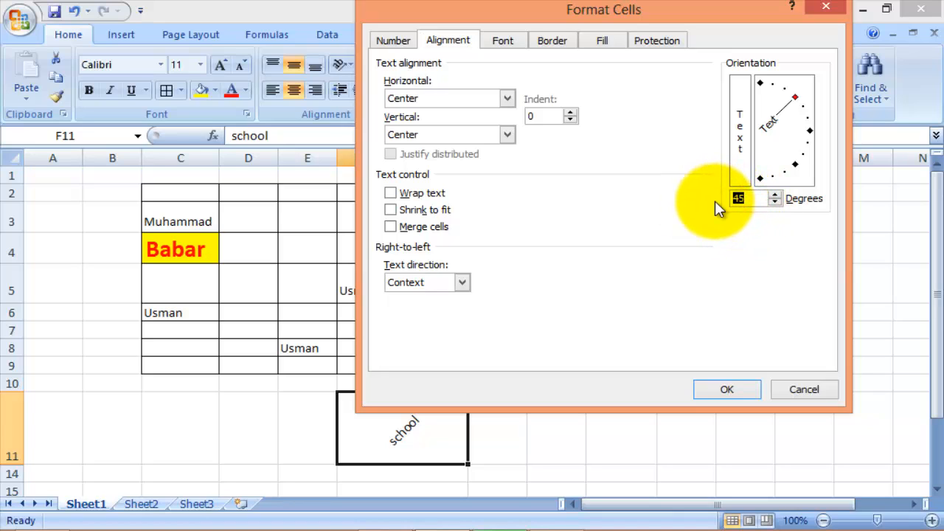
{"action": "type", "text": "60"}
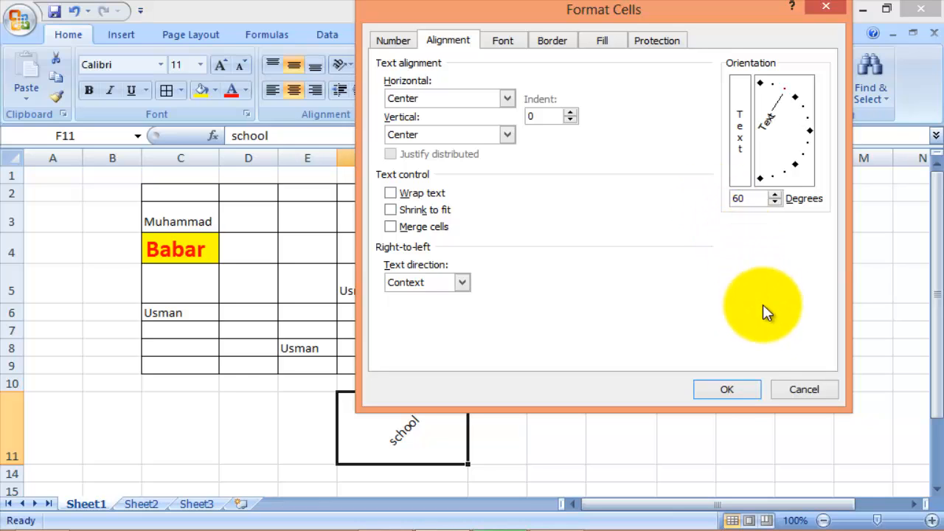
{"action": "left_click", "coordinate": [723, 390]}
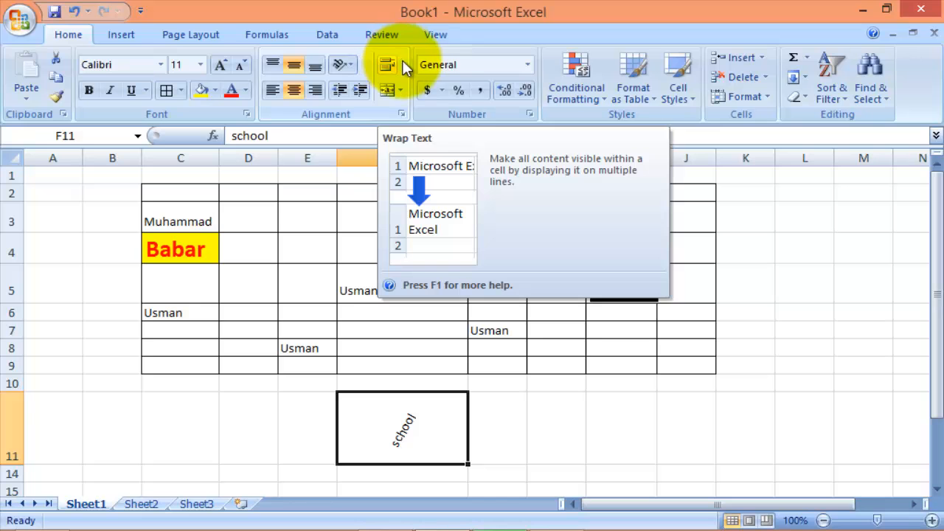
Step: In cell I11, enter "Hi my name is", the full name, "and I am the tutor of computer and I am also the engineer of computer."
{"action": "left_click", "coordinate": [617, 419]}
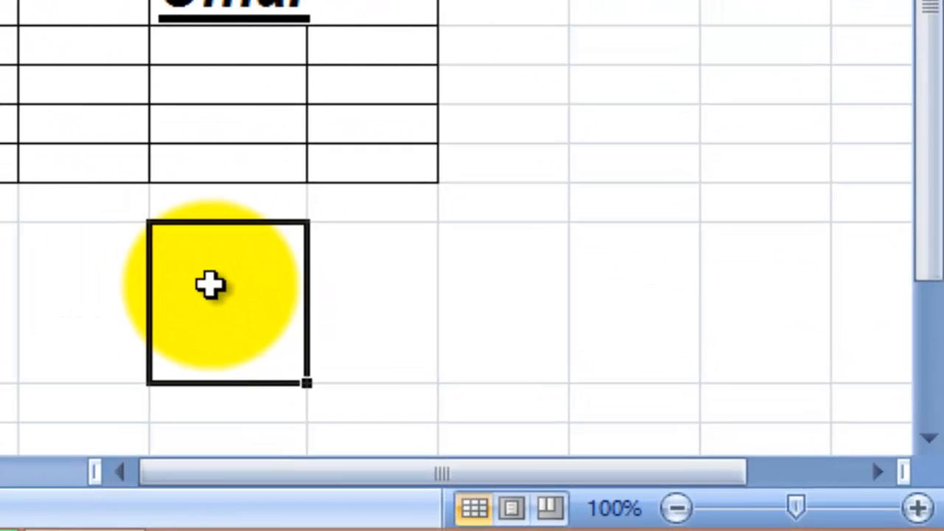
{"action": "type", "text": "Hi"}
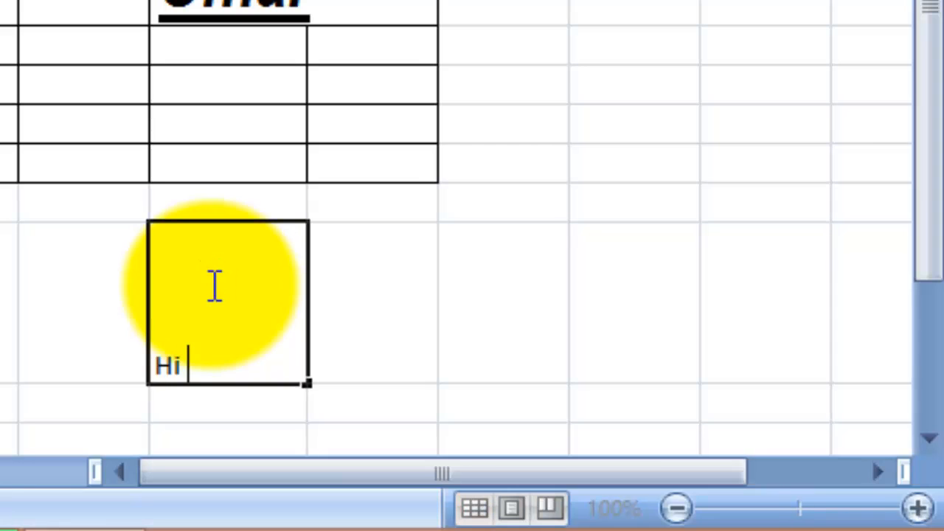
{"action": "type", "text": " my name is m"}
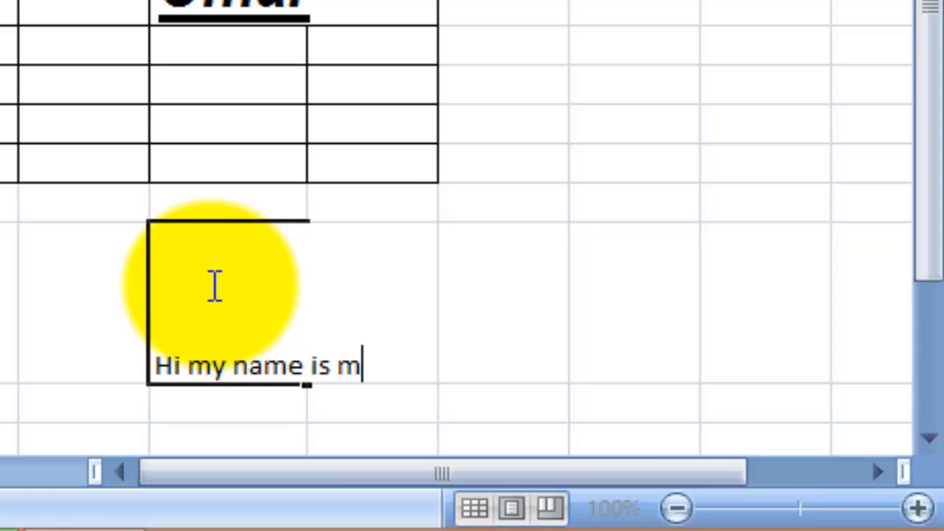
{"action": "type", "text": "uhmmma"}
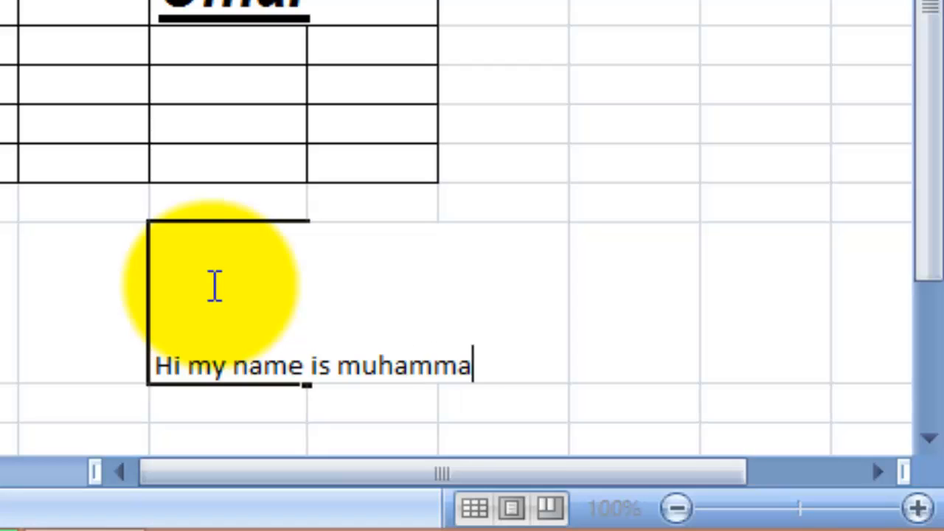
{"action": "type", "text": "d Babar and i "}
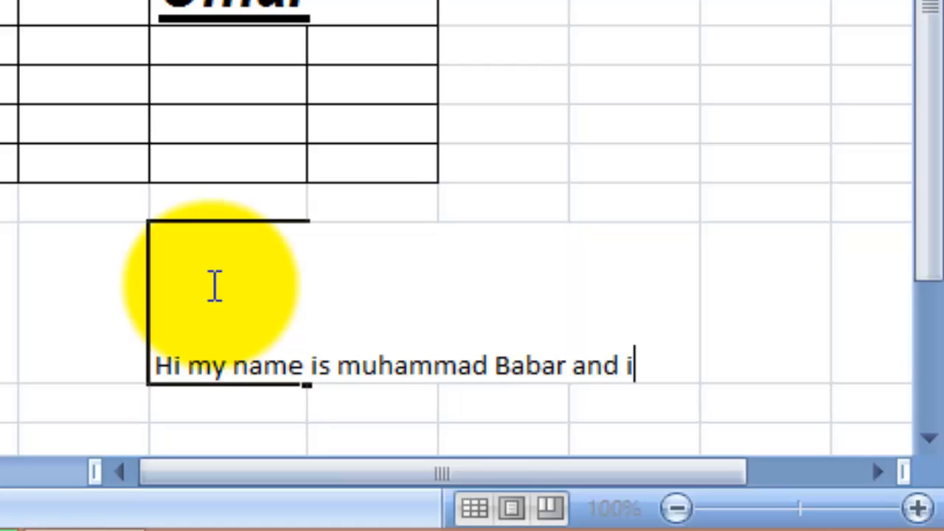
{"action": "type", "text": "am the "}
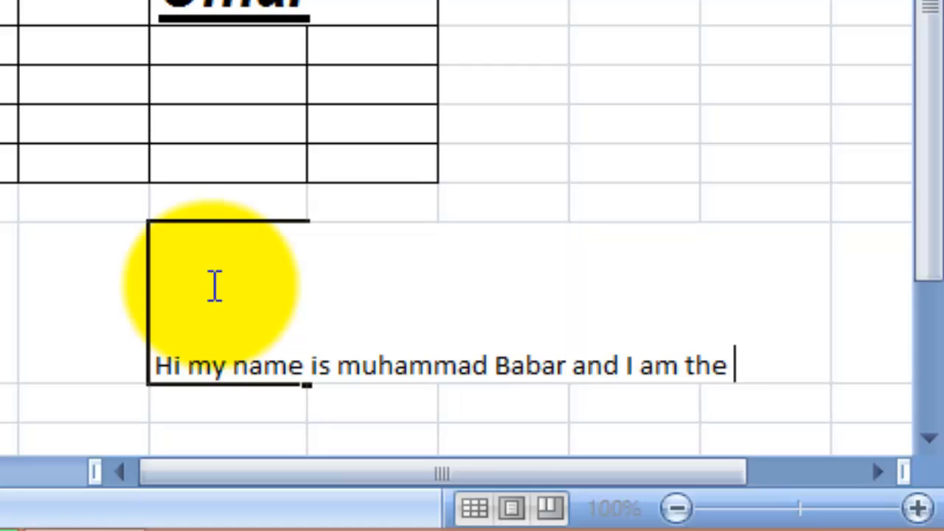
{"action": "type", "text": "tuto"}
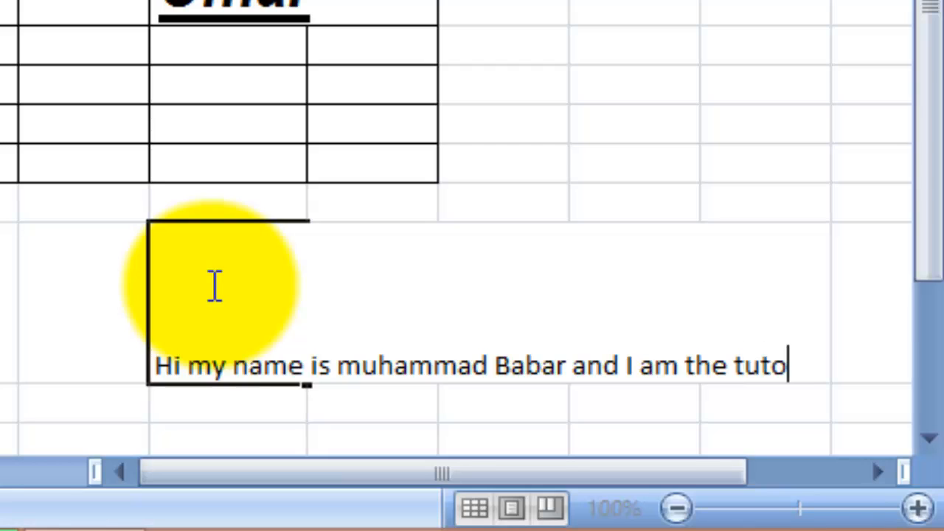
{"action": "type", "text": "r of comu"}
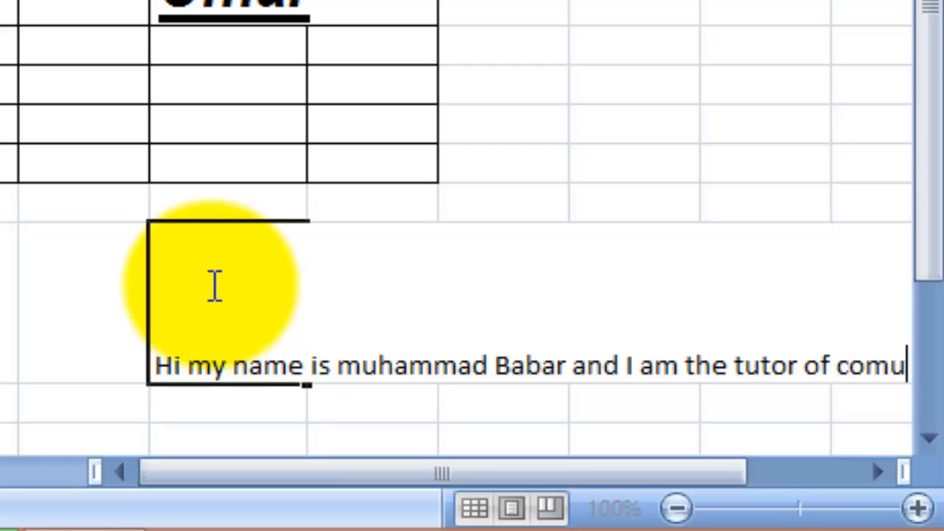
{"action": "type", "text": "t"}
{"action": "key", "text": "BackSpace"}
{"action": "key", "text": "BackSpace"}
{"action": "type", "text": "puter"}
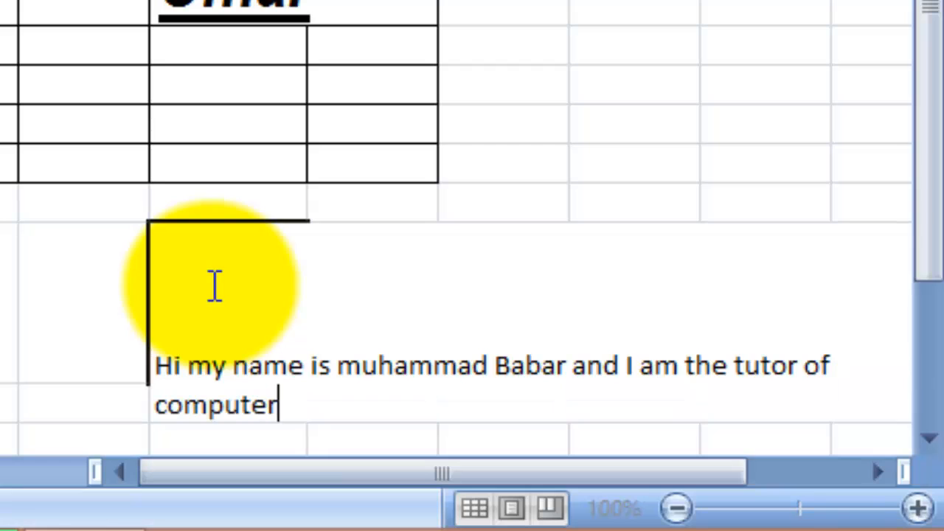
{"action": "type", "text": " and"}
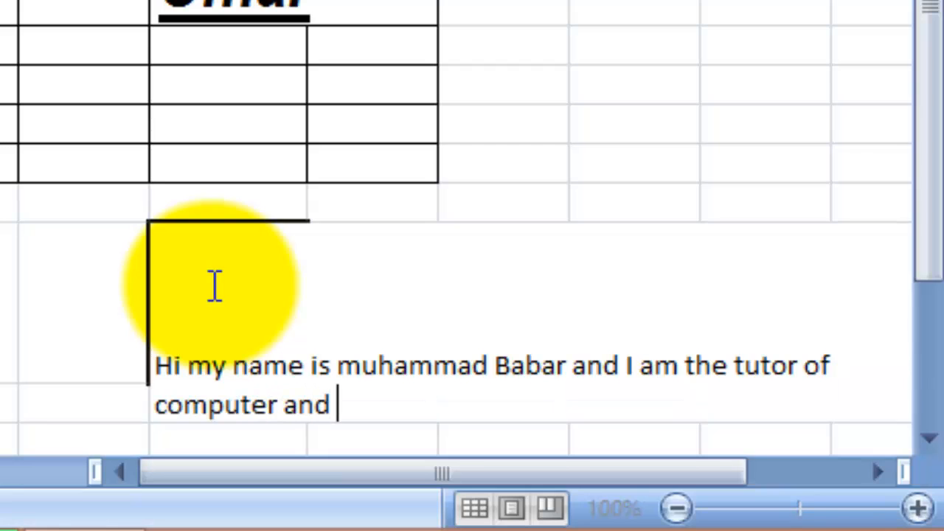
{"action": "type", "text": " I am also "}
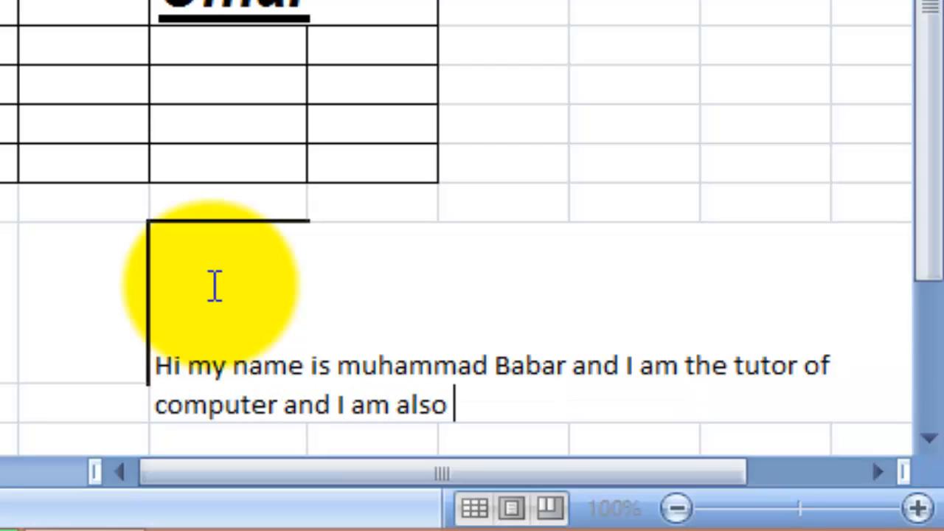
{"action": "type", "text": "the engine"}
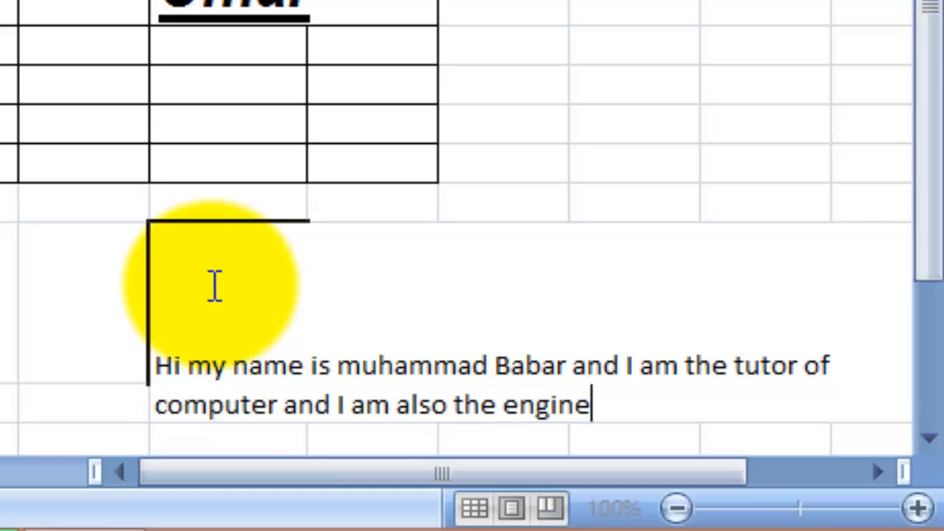
{"action": "type", "text": "er of computer."}
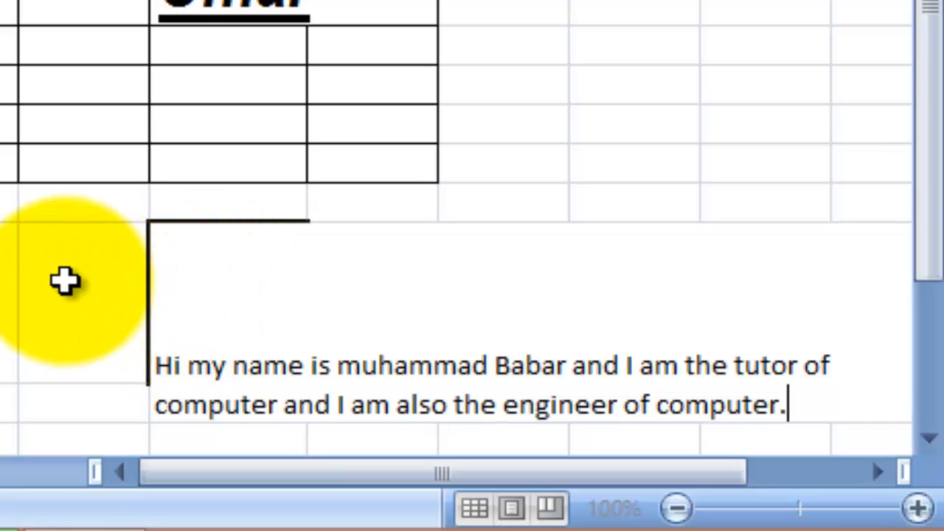
{"action": "left_click", "coordinate": [52, 280]}
Step: Turn on text wrapping for the empty cell D14 and for the long sentence in I11
{"action": "left_click_drag", "start_coordinate": [325, 480], "coordinate": [657, 507]}
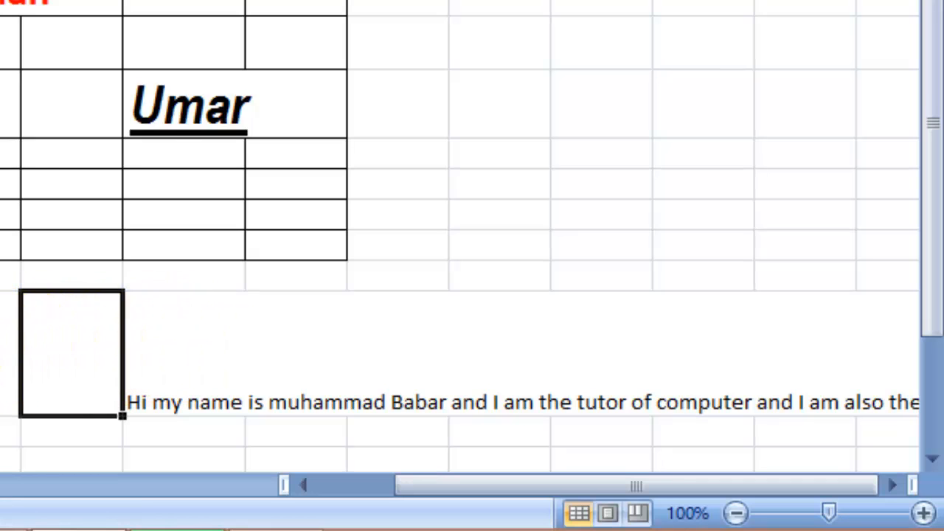
{"action": "left_click", "coordinate": [115, 473]}
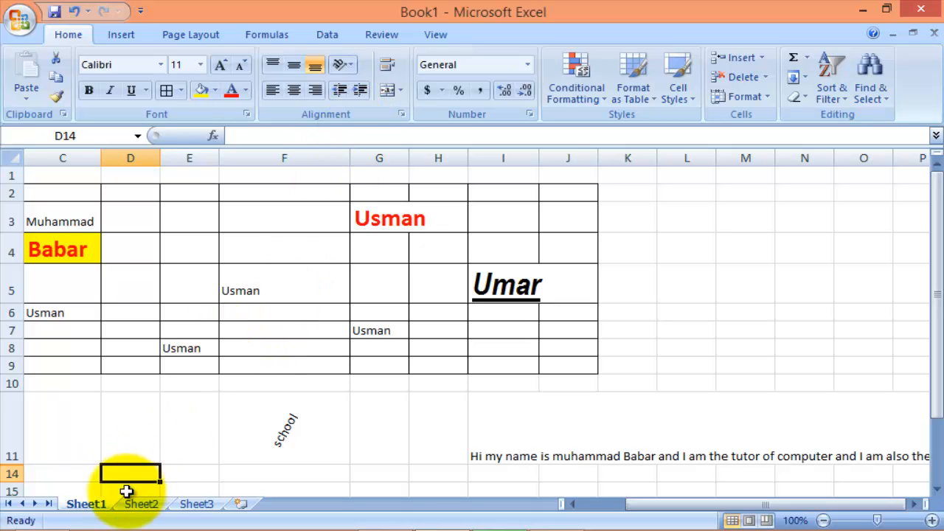
{"action": "left_click", "coordinate": [390, 68]}
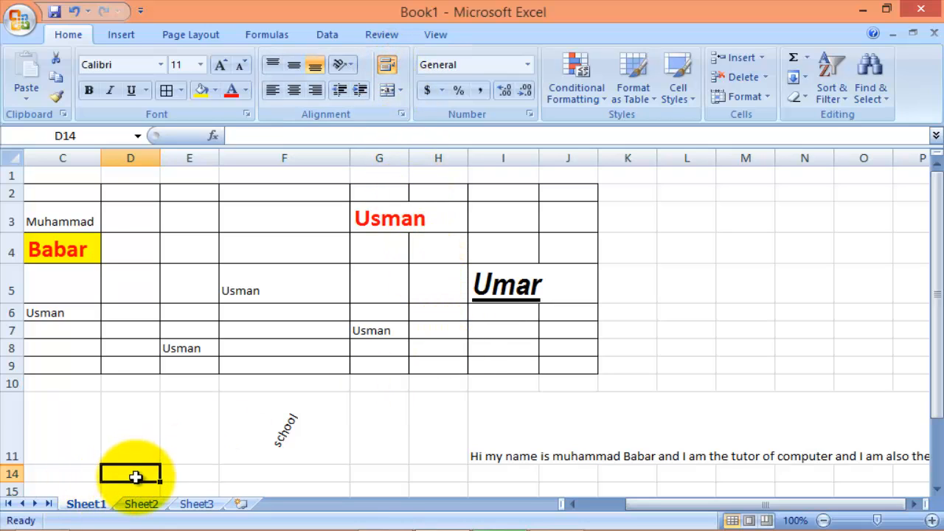
{"action": "left_click", "coordinate": [501, 457]}
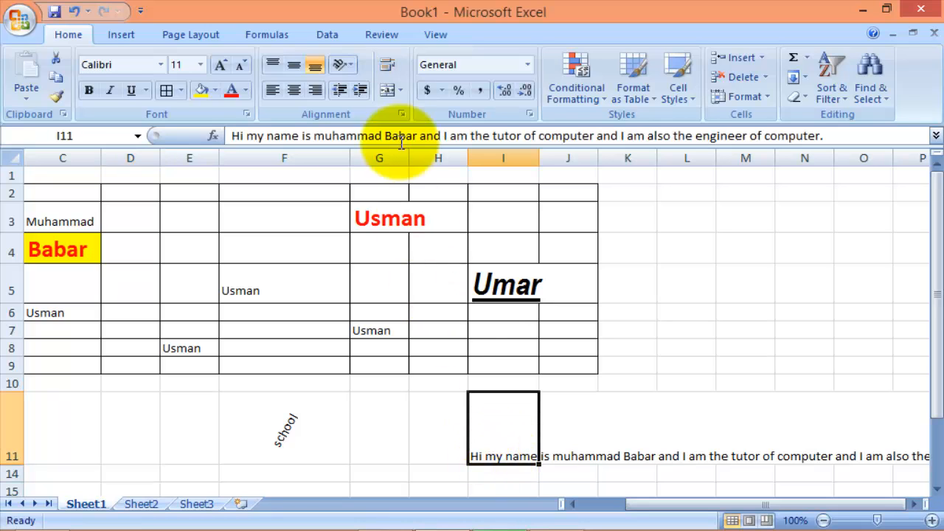
{"action": "left_click", "coordinate": [385, 65]}
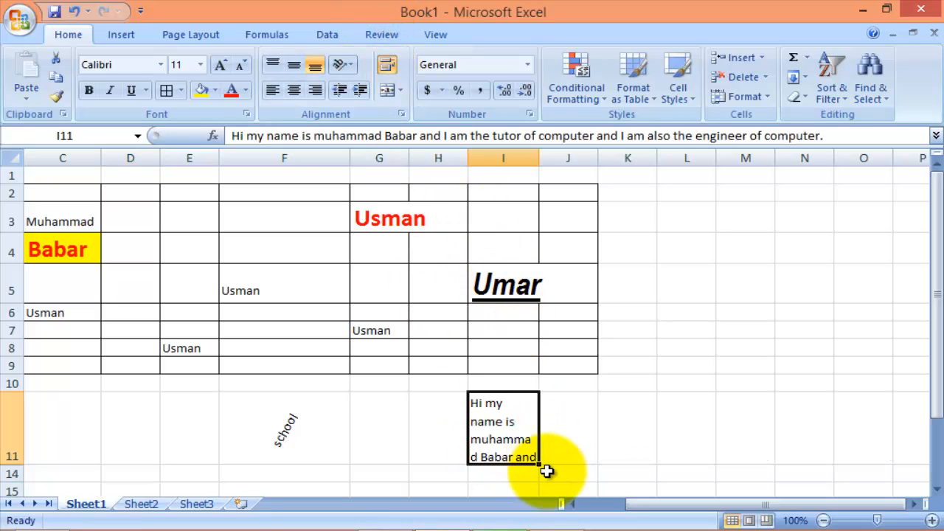
Step: In wrapped D14, enter "Hi my name is", the full name, "and I am the tutor of computer and I am also the engineer of computer."
{"action": "left_click", "coordinate": [115, 471]}
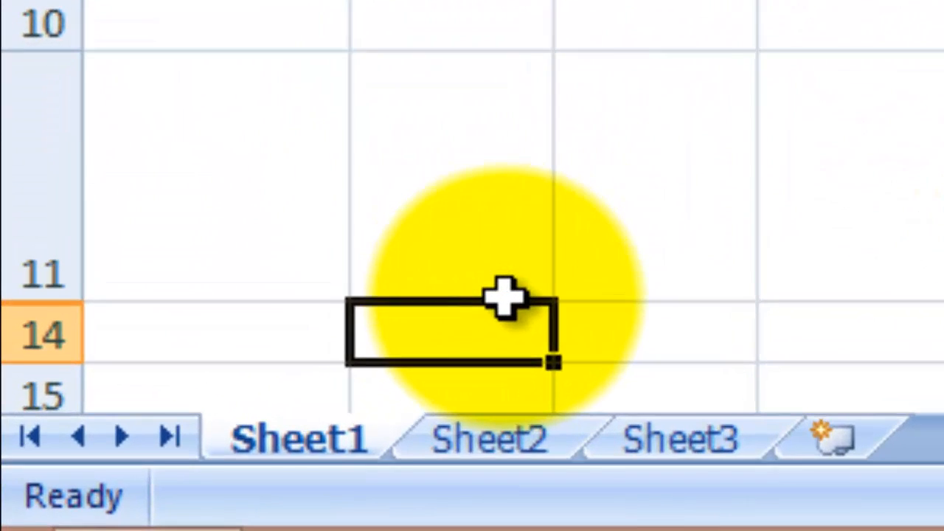
{"action": "type", "text": "Hi m"}
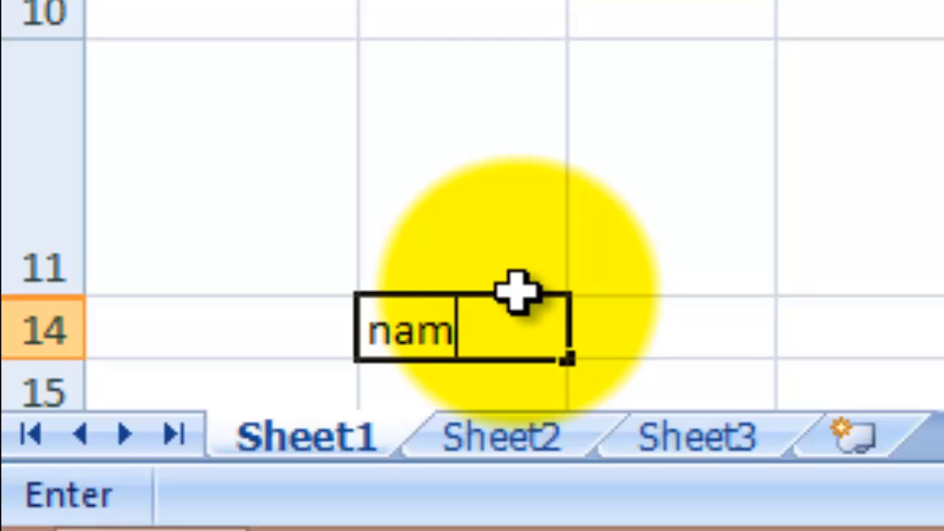
{"action": "type", "text": "y name is muh"}
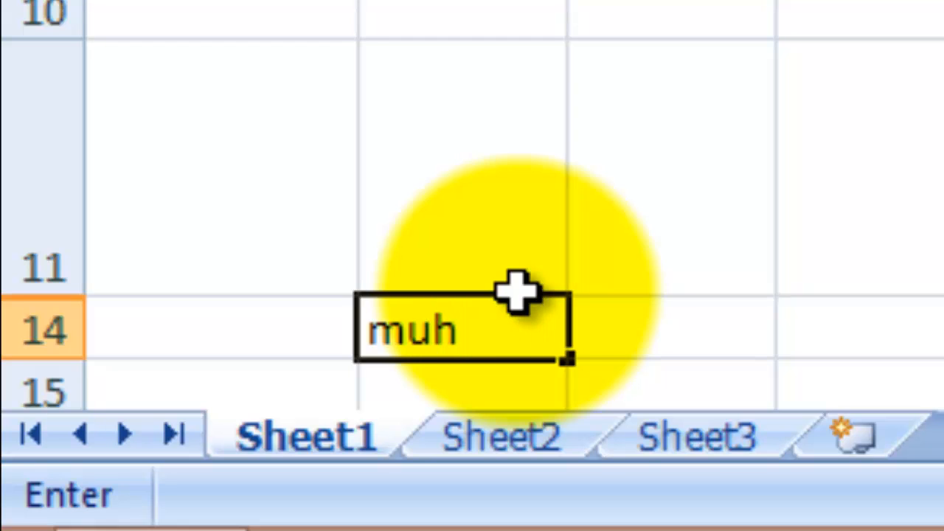
{"action": "type", "text": "aama"}
{"action": "key", "text": "BackSpace"}
{"action": "key", "text": "BackSpace"}
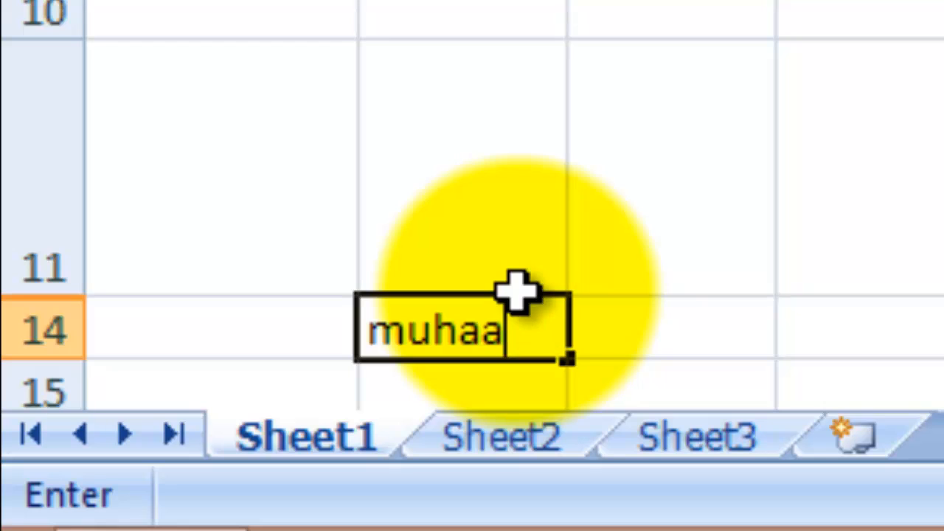
{"action": "type", "text": "mad Bab"}
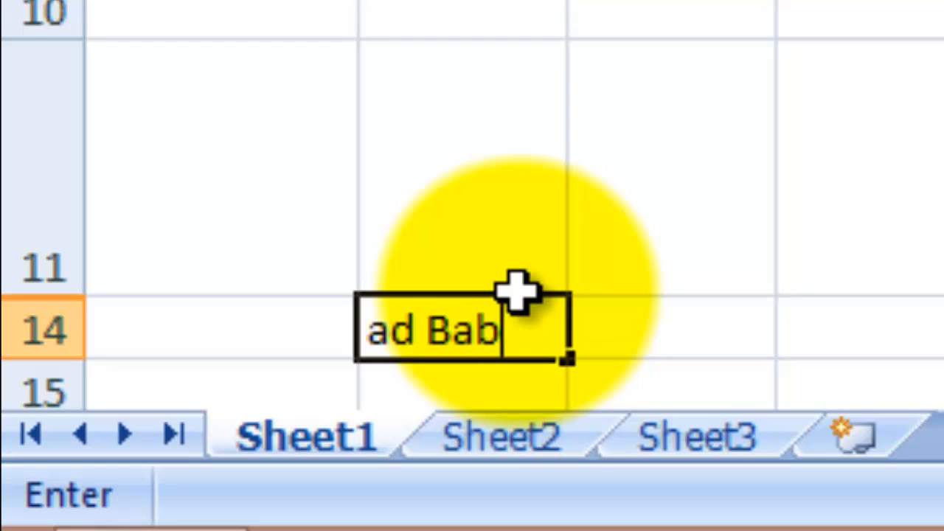
{"action": "type", "text": "ar and i a"}
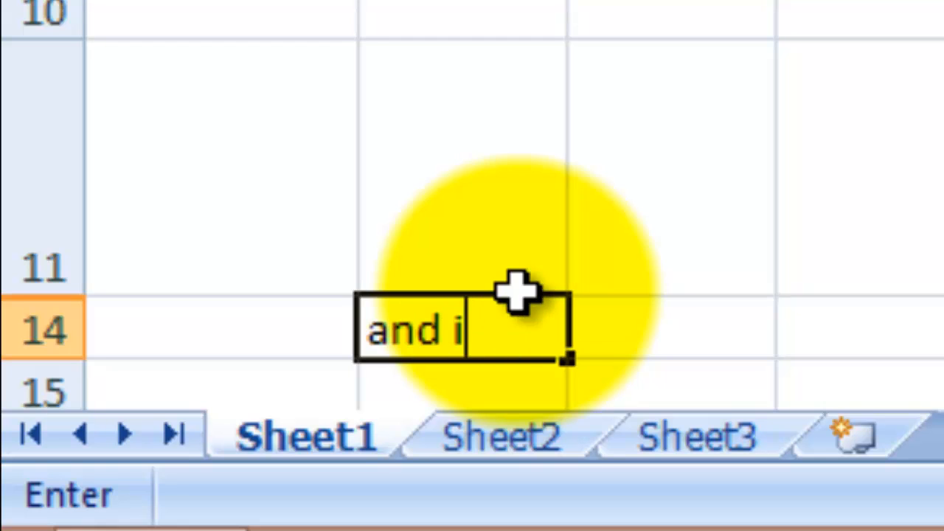
{"action": "type", "text": "m the tuto"}
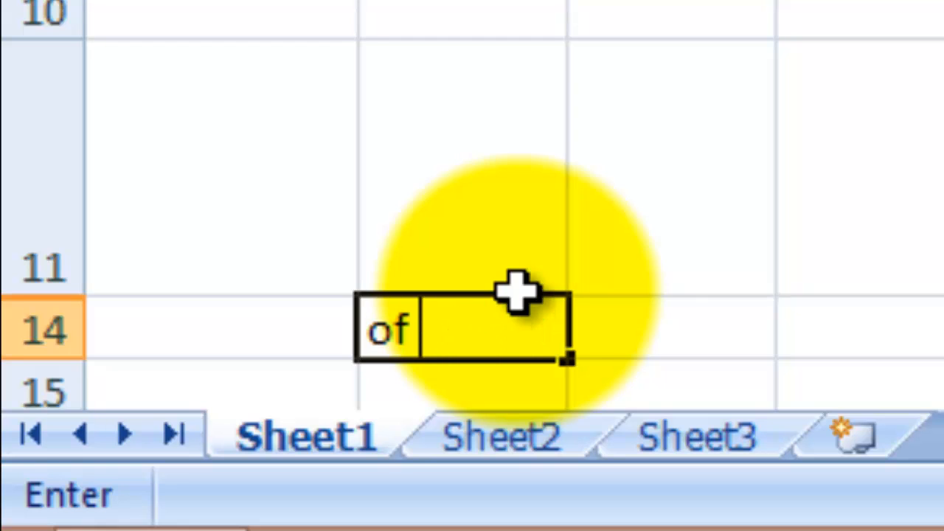
{"action": "type", "text": " computer"}
{"action": "type", "text": " and"}
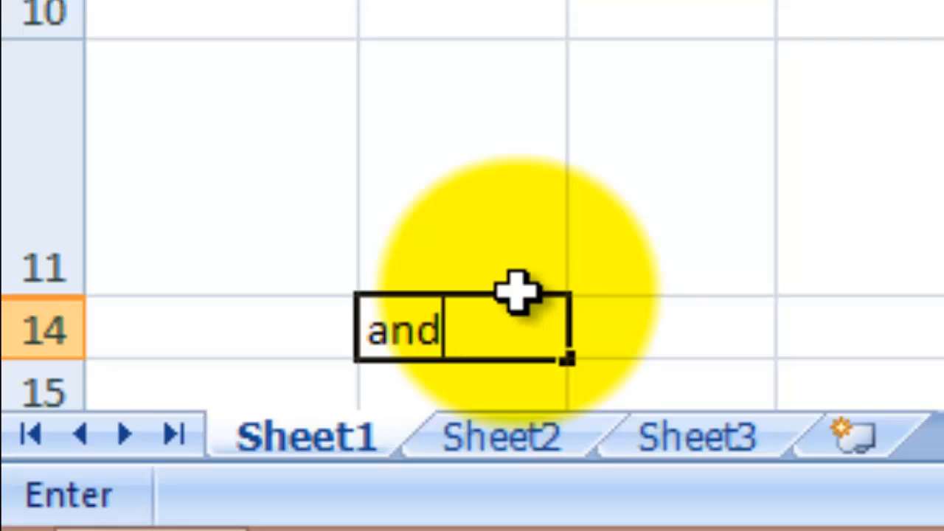
{"action": "type", "text": " I am alo"}
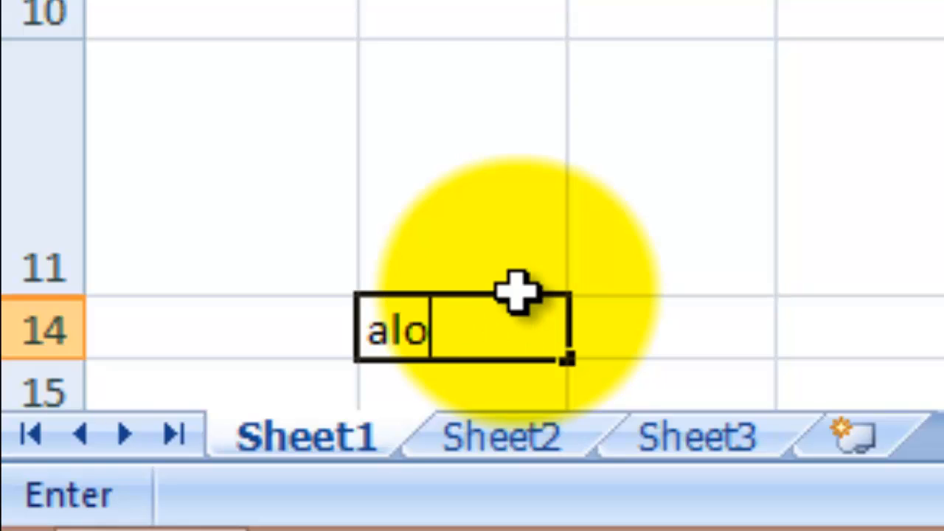
{"action": "type", "text": "so the "}
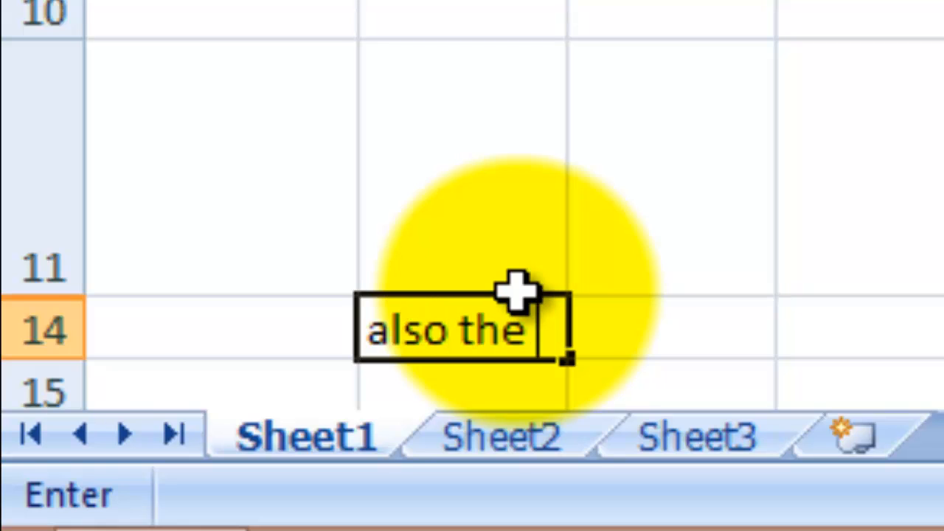
{"action": "type", "text": "enginner"}
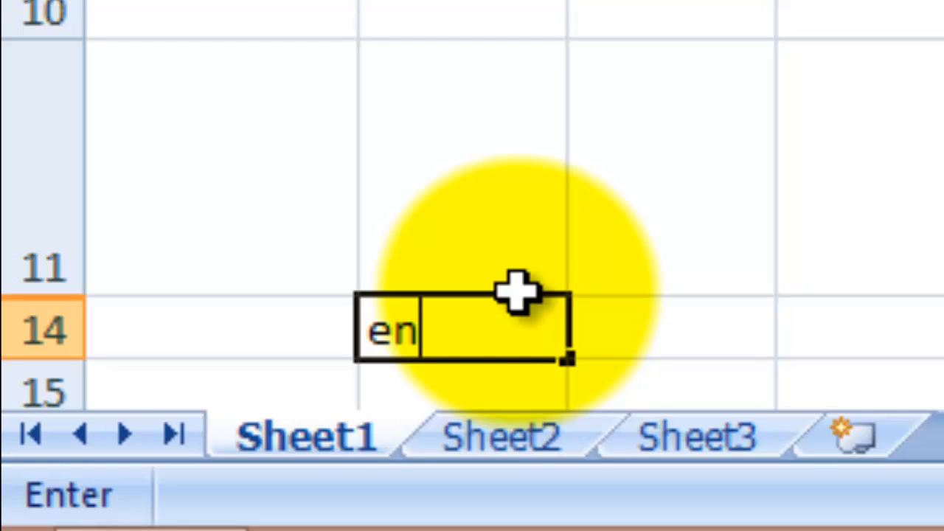
{"action": "key", "text": "BackSpace"}
{"action": "key", "text": "BackSpace"}
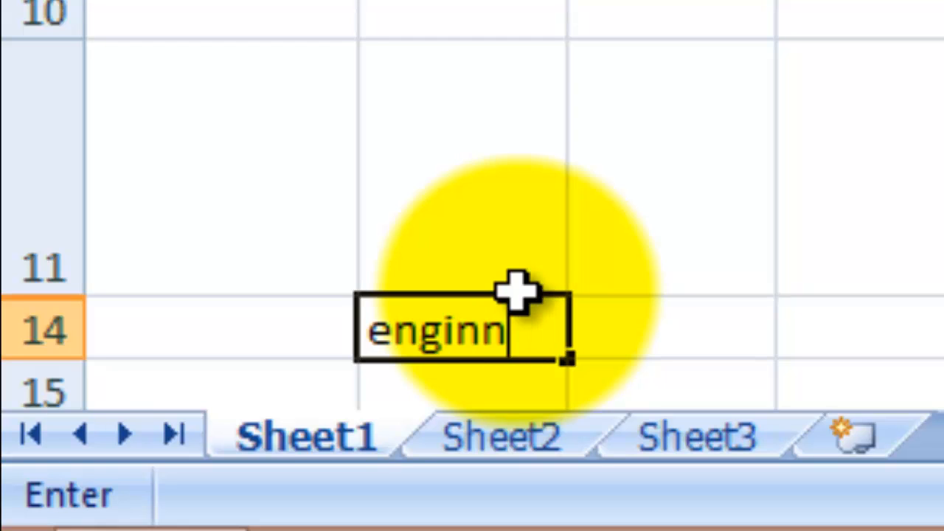
{"action": "type", "text": "r o"}
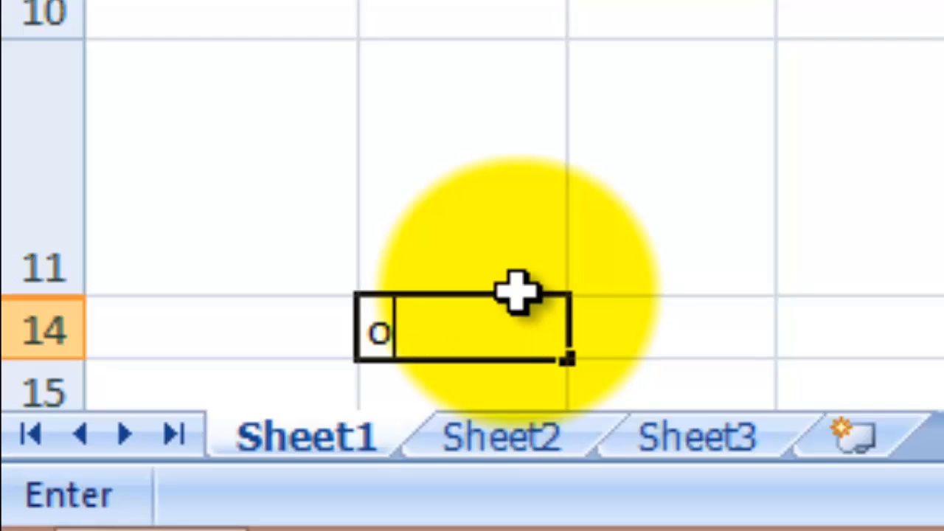
{"action": "type", "text": "f computer."}
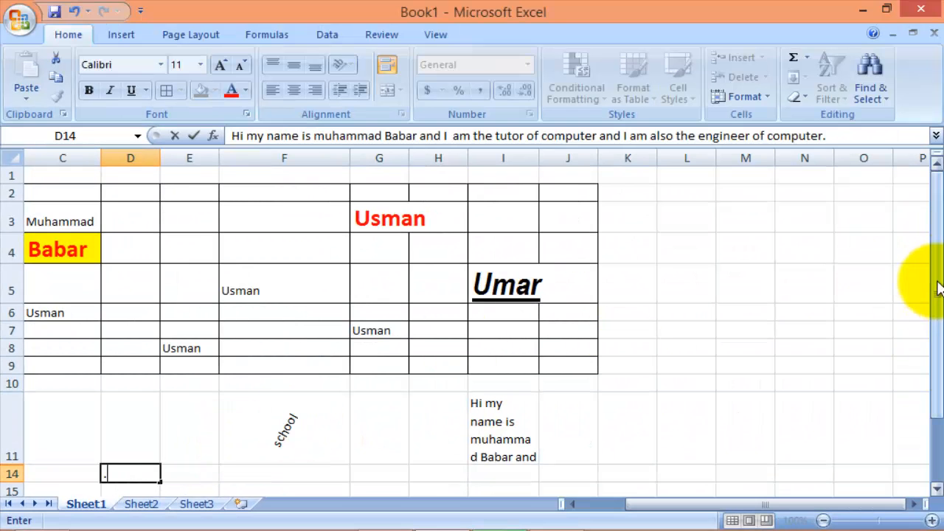
{"action": "left_click_drag", "start_coordinate": [935, 281], "coordinate": [927, 398]}
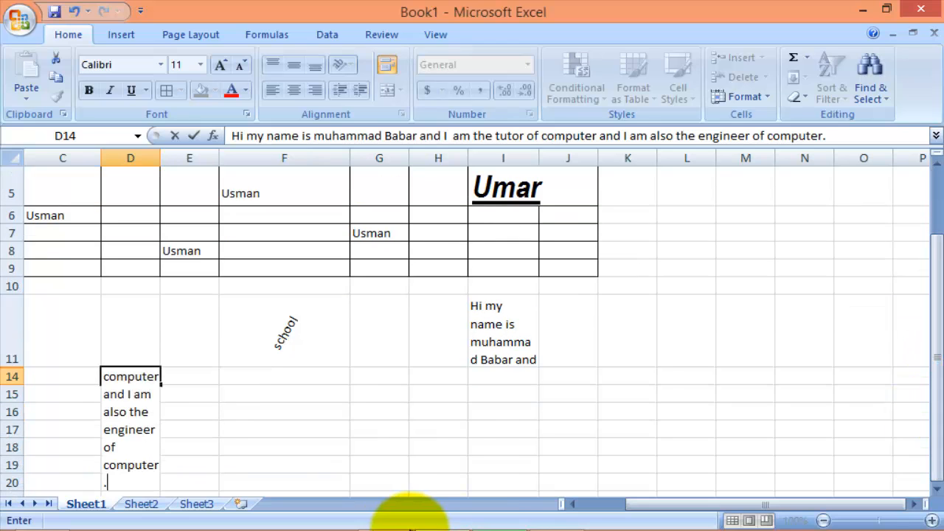
{"action": "left_click", "coordinate": [71, 365]}
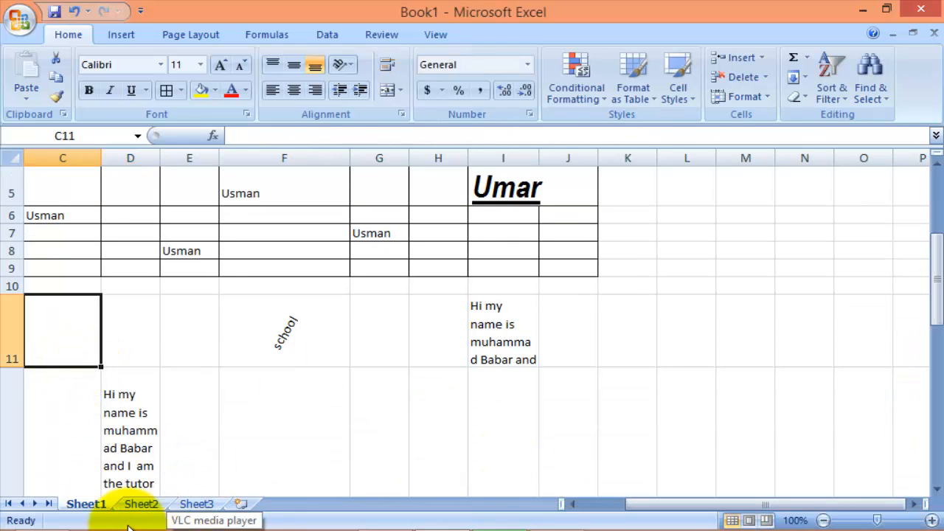
{"action": "left_click", "coordinate": [144, 394]}
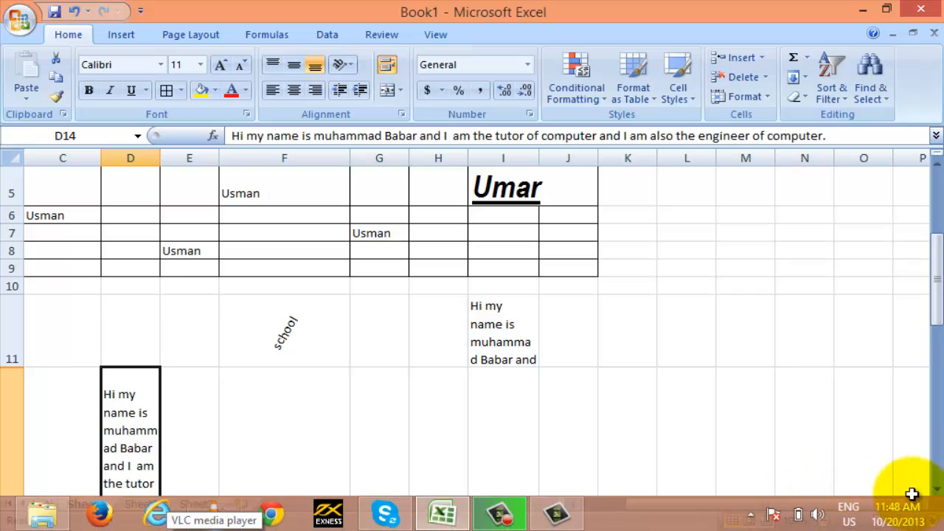
Step: Merge and center the empty range C19:E25 below the wrapped text into one large cell
{"action": "scroll", "coordinate": [937, 490], "scroll_direction": "down", "scroll_amount": 2}
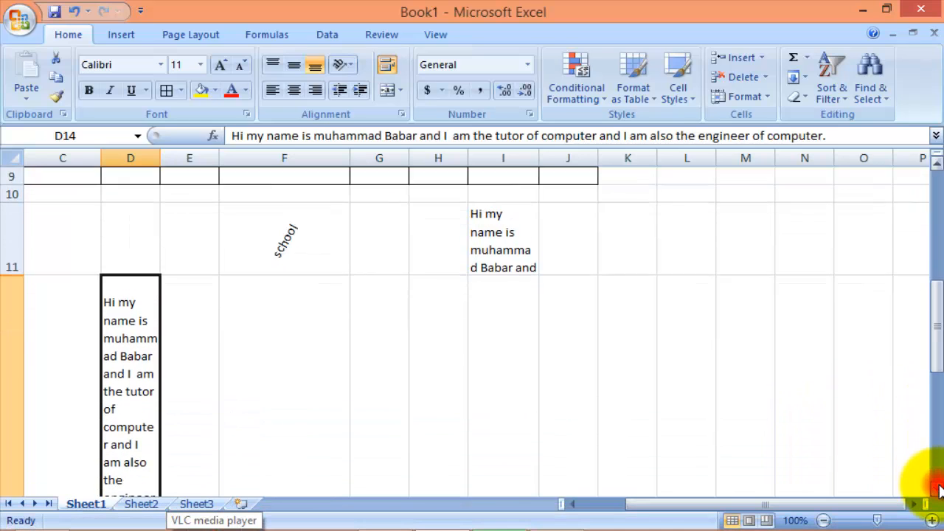
{"action": "scroll", "coordinate": [937, 491], "scroll_direction": "down", "scroll_amount": 2}
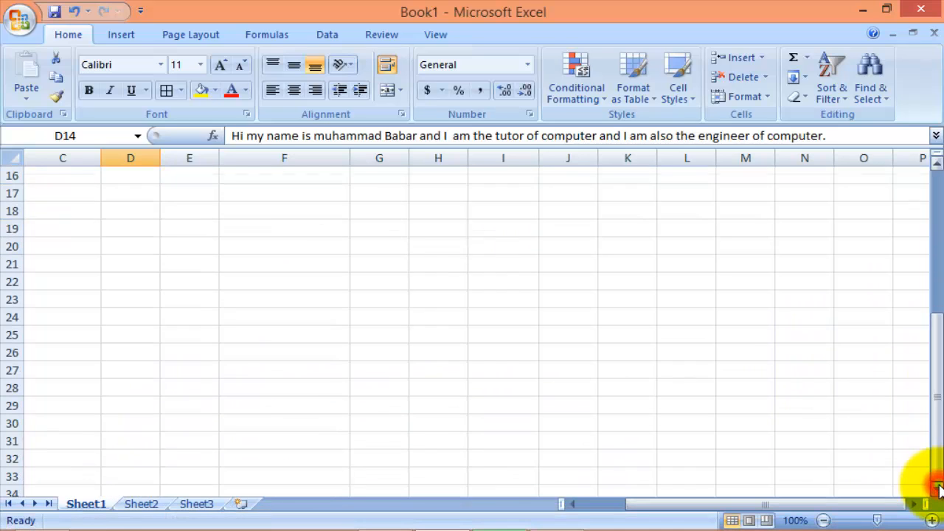
{"action": "left_click", "coordinate": [937, 165]}
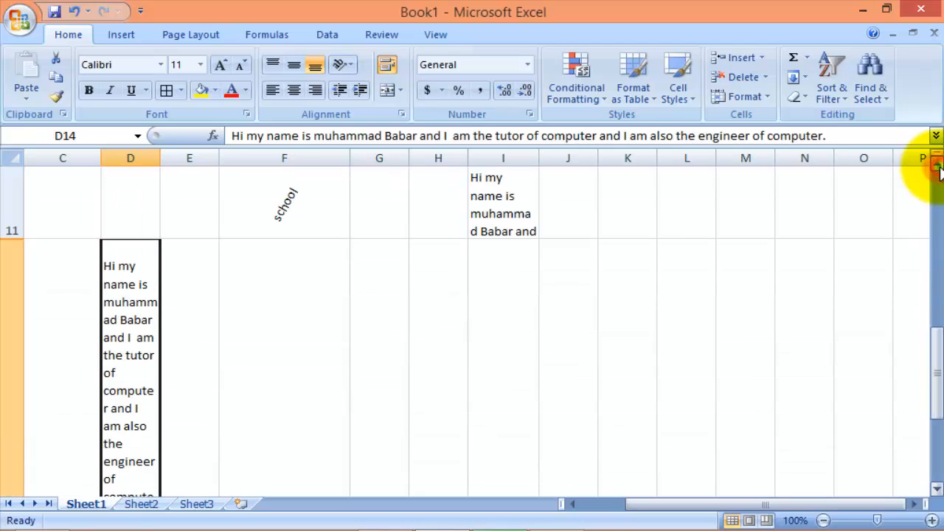
{"action": "left_click", "coordinate": [937, 490]}
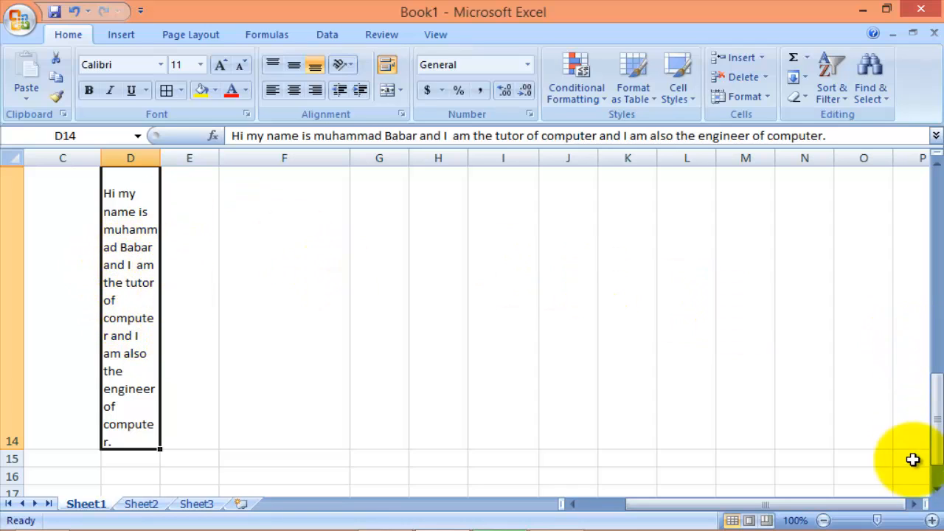
{"action": "left_click", "coordinate": [938, 491]}
{"action": "left_click", "coordinate": [937, 491]}
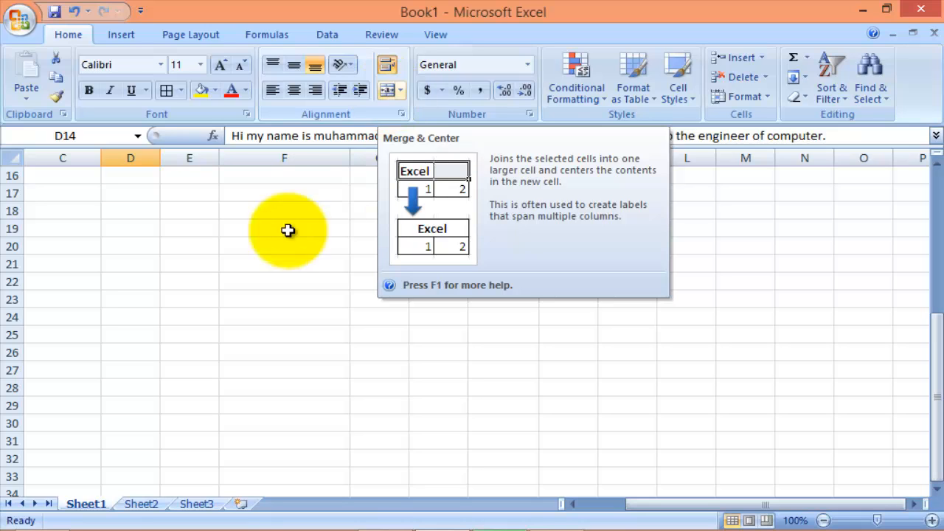
{"action": "left_click", "coordinate": [138, 270]}
{"action": "left_click_drag", "start_coordinate": [69, 234], "coordinate": [207, 324]}
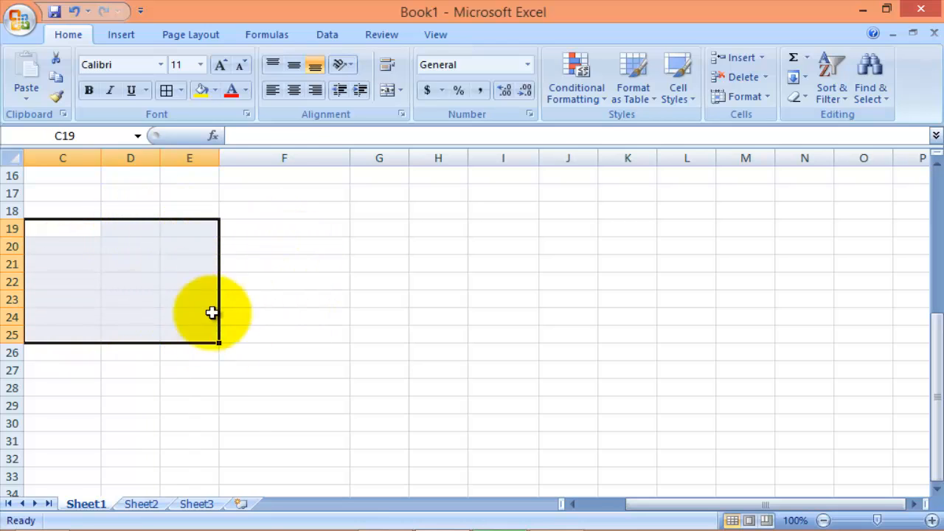
{"action": "left_click", "coordinate": [385, 95]}
Step: Examine the merged C19:E25 block by selecting it alternately with single cells around it, such as E29, D17 and F26
{"action": "left_click", "coordinate": [174, 407]}
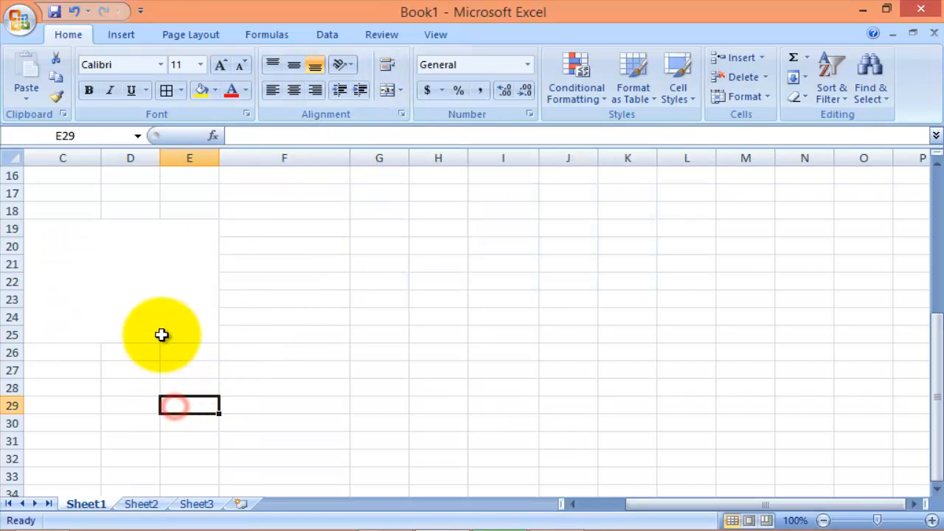
{"action": "left_click", "coordinate": [157, 270]}
{"action": "left_click", "coordinate": [294, 305]}
{"action": "left_click", "coordinate": [135, 192]}
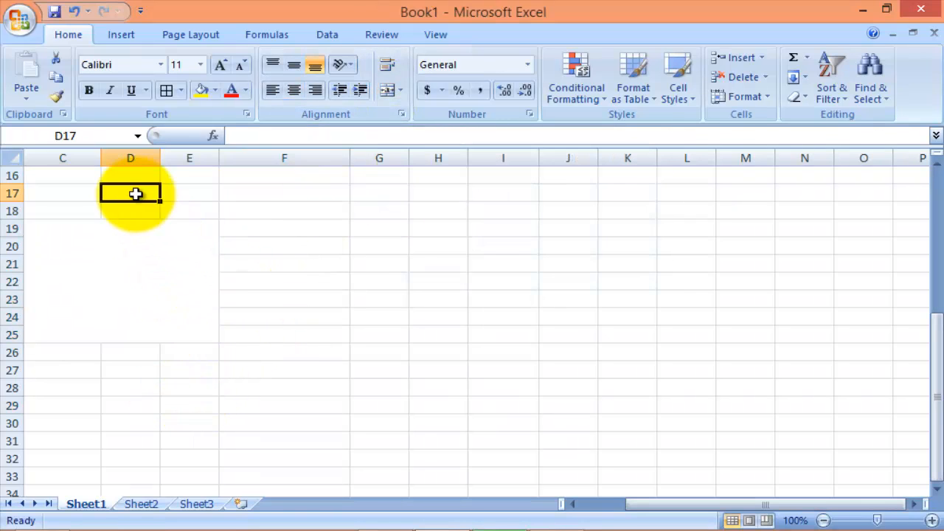
{"action": "left_click", "coordinate": [126, 280]}
{"action": "left_click", "coordinate": [310, 349]}
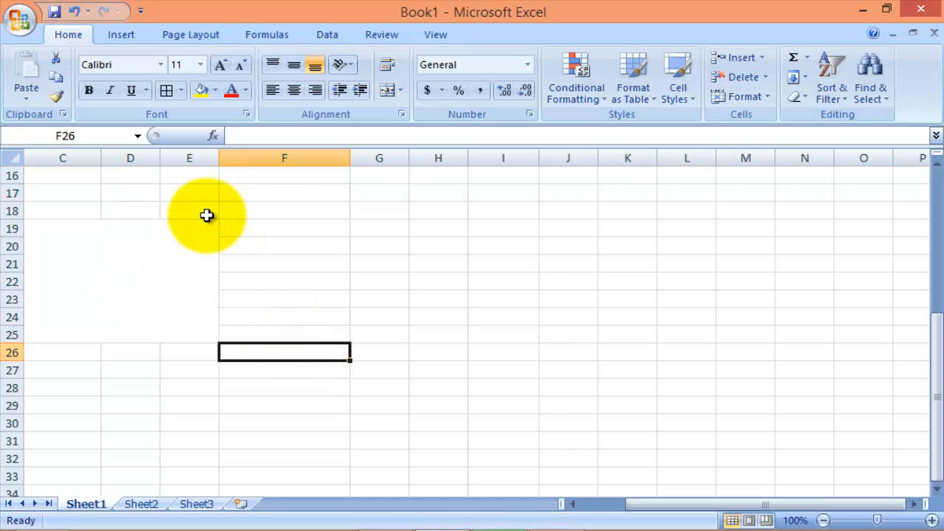
{"action": "left_click", "coordinate": [205, 214]}
{"action": "left_click", "coordinate": [136, 307]}
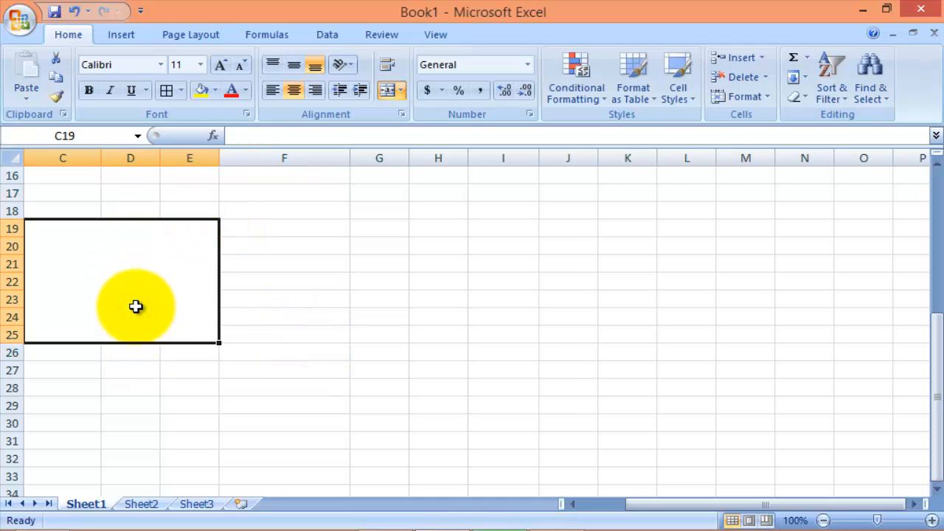